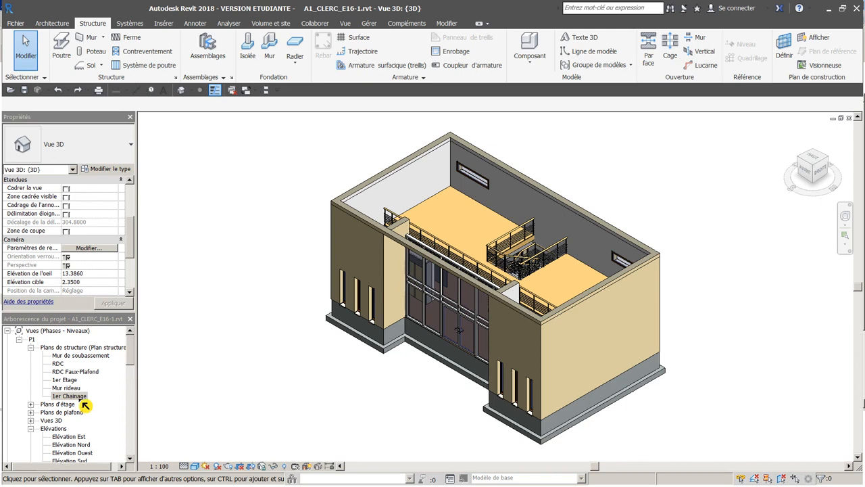
Step: In the 1er Chainage structural plan, prepare a "ferme industrielle + pannes" beam for placement with a 0.5 offset and a 7.76 truss width
{"action": "double_click", "coordinate": [81, 397]}
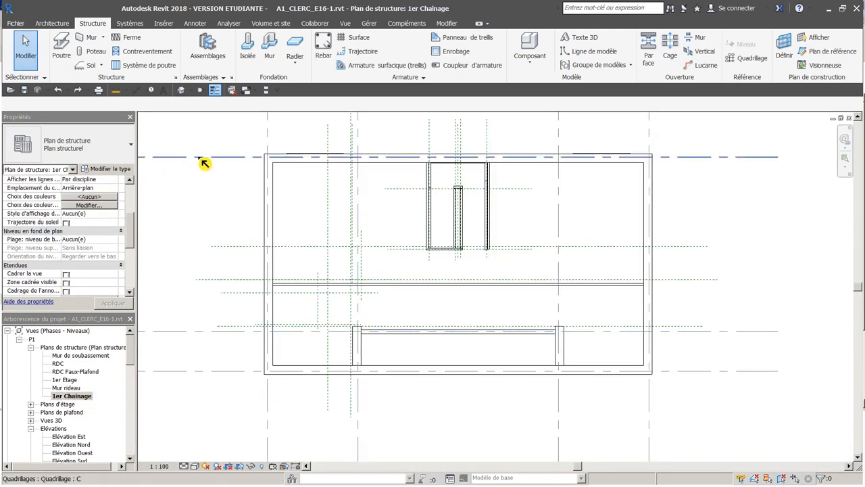
{"action": "left_click", "coordinate": [62, 53]}
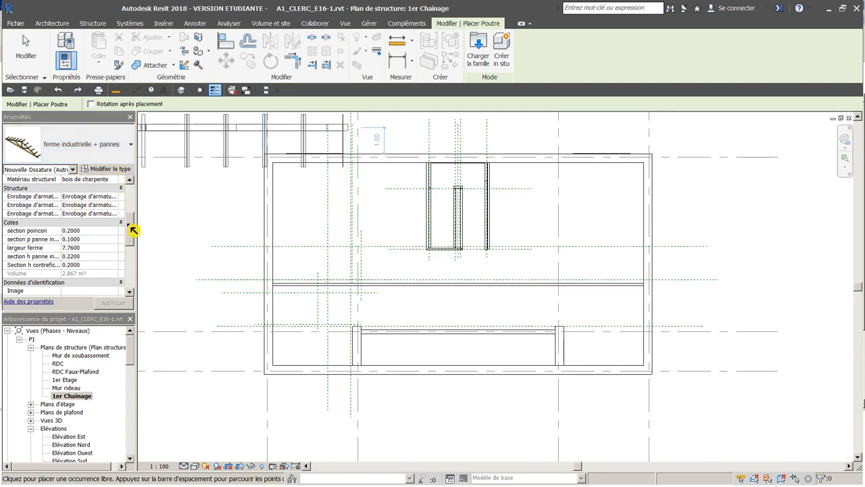
{"action": "left_click_drag", "start_coordinate": [134, 234], "coordinate": [132, 205]}
{"action": "left_click", "coordinate": [86, 205]}
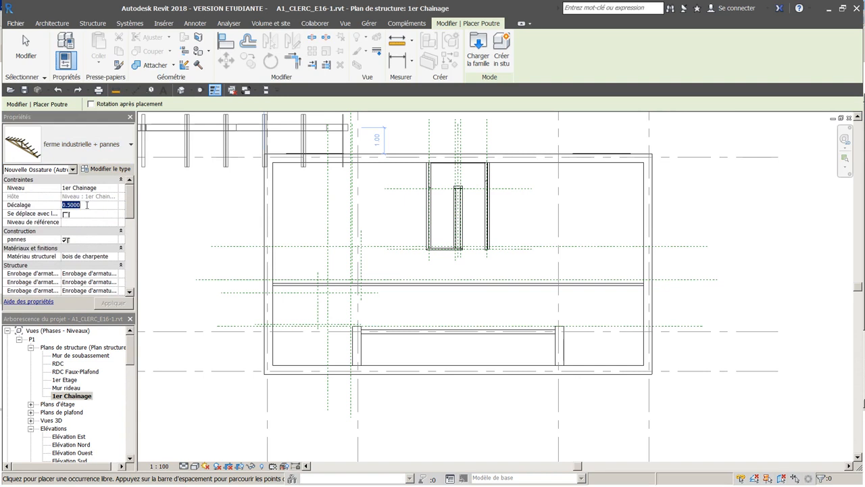
{"action": "type", "text": "0.5"}
{"action": "left_click", "coordinate": [89, 208]}
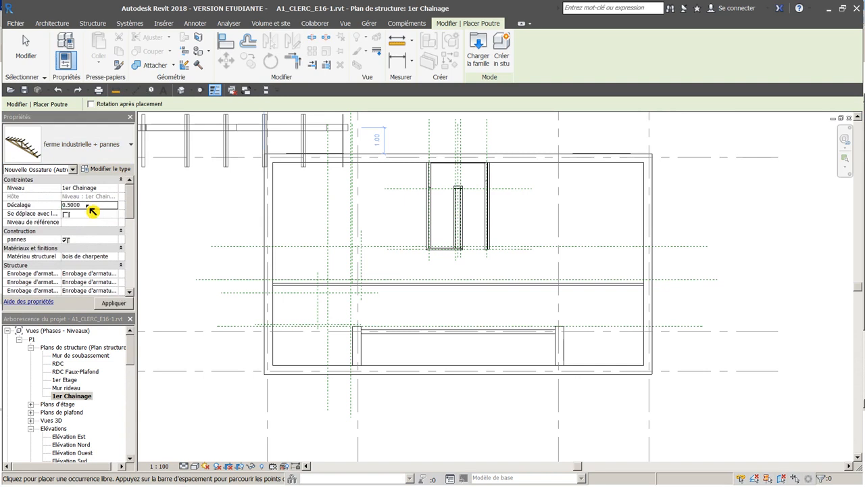
{"action": "scroll", "coordinate": [132, 228], "scroll_direction": "down", "scroll_amount": 4}
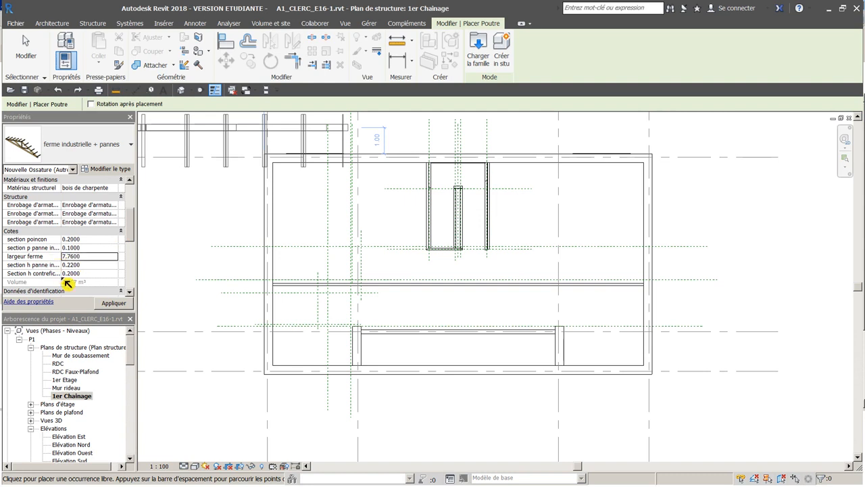
{"action": "left_click", "coordinate": [113, 302]}
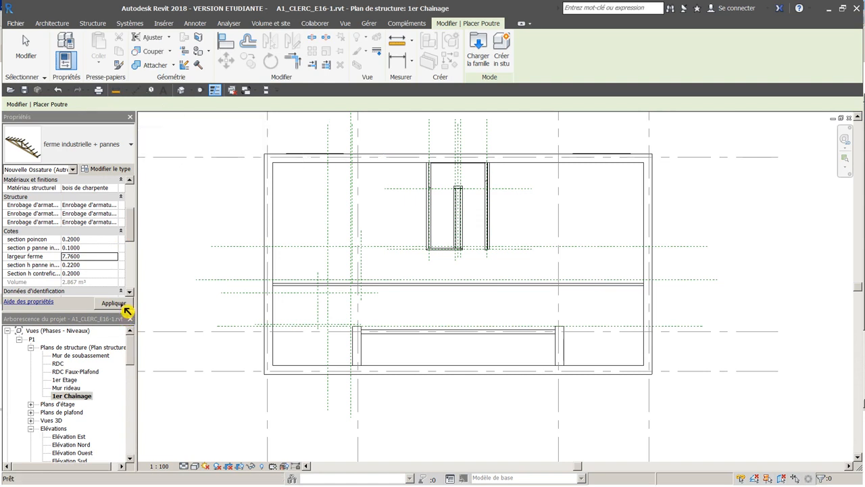
Step: Check the truss type's angle of inclination and consult the villa's N/S section in Dossier Support A1.pdf
{"action": "left_click", "coordinate": [106, 172]}
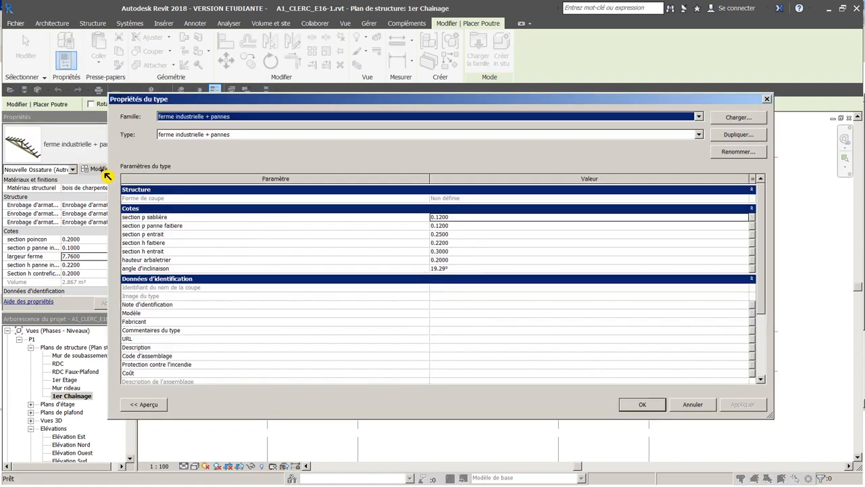
{"action": "left_click", "coordinate": [457, 269]}
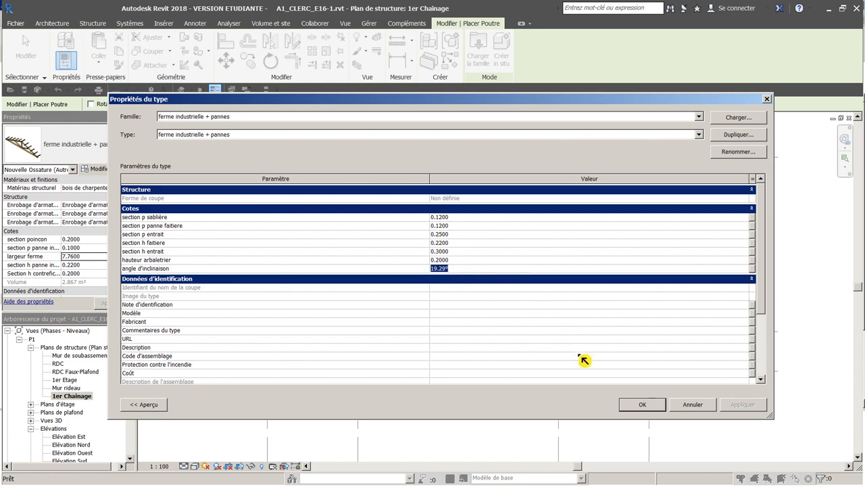
{"action": "left_click", "coordinate": [651, 406]}
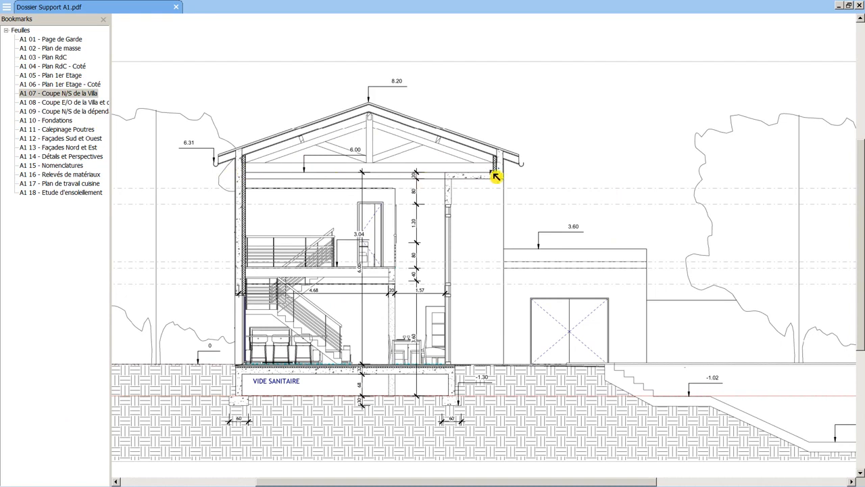
{"action": "left_click", "coordinate": [839, 5]}
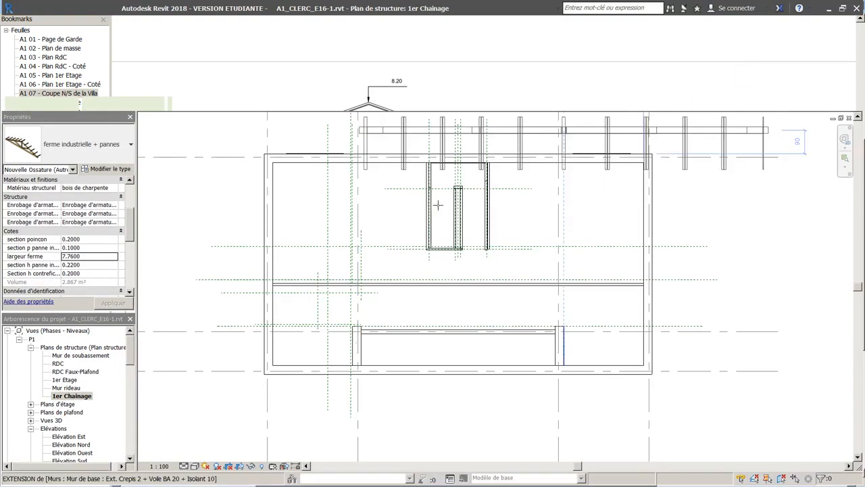
Step: Rotate the truss to span the building's depth and place three across the plan: near the left end, at the staircase and near the right end
{"action": "key", "text": "space"}
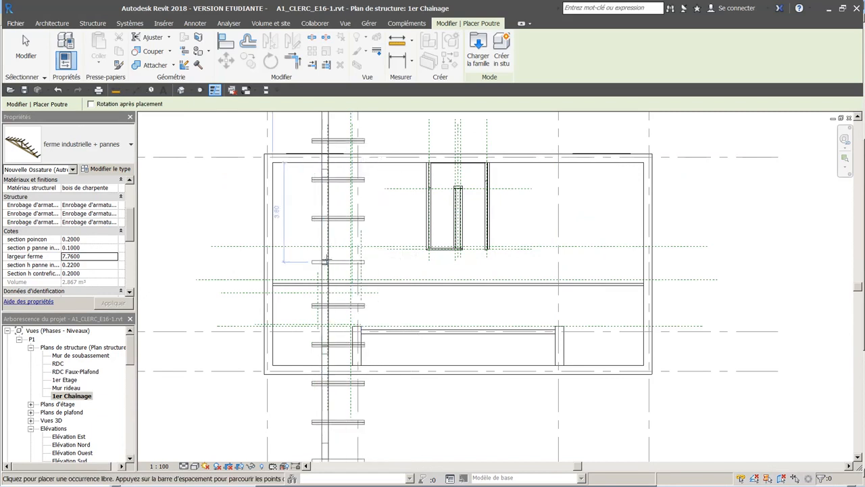
{"action": "left_click", "coordinate": [456, 255]}
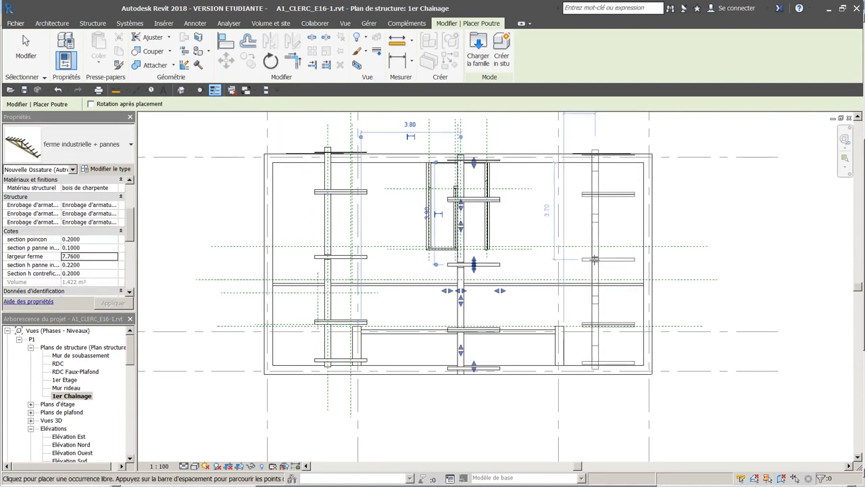
{"action": "left_click", "coordinate": [595, 264]}
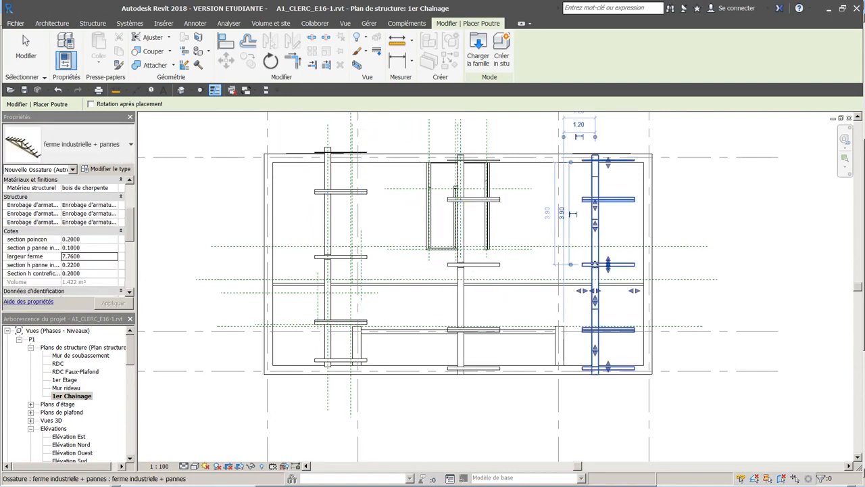
{"action": "key", "text": "Escape"}
{"action": "key", "text": "Escape"}
Step: Examine how the middle truss lines up with the reference planes around the staircase
{"action": "scroll", "coordinate": [535, 277], "scroll_direction": "up", "scroll_amount": 2}
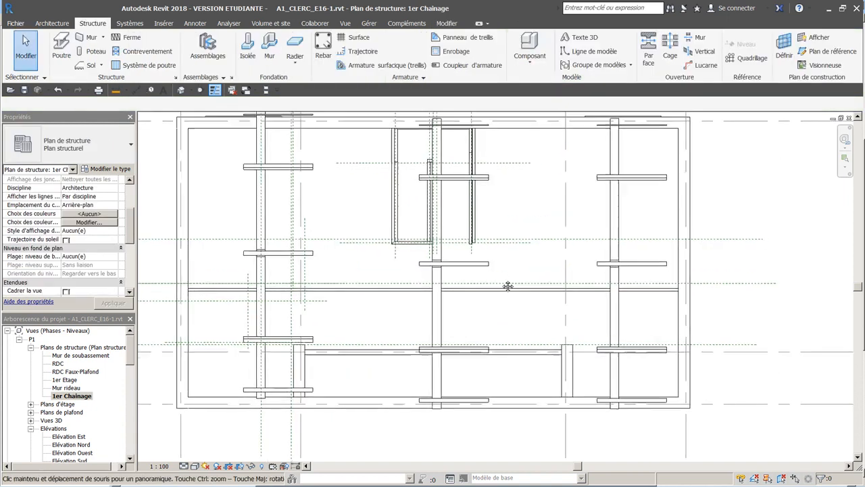
{"action": "middle_click_drag", "start_coordinate": [507, 286], "coordinate": [484, 359]}
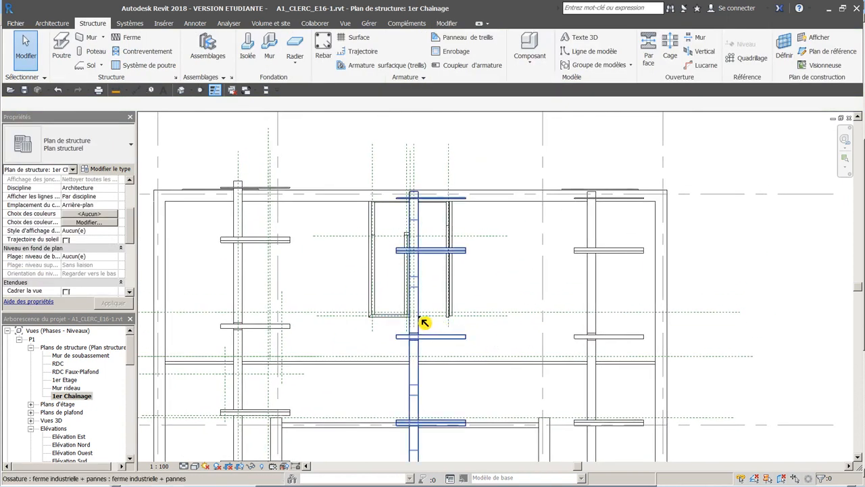
{"action": "scroll", "coordinate": [424, 323], "scroll_direction": "down", "scroll_amount": 2}
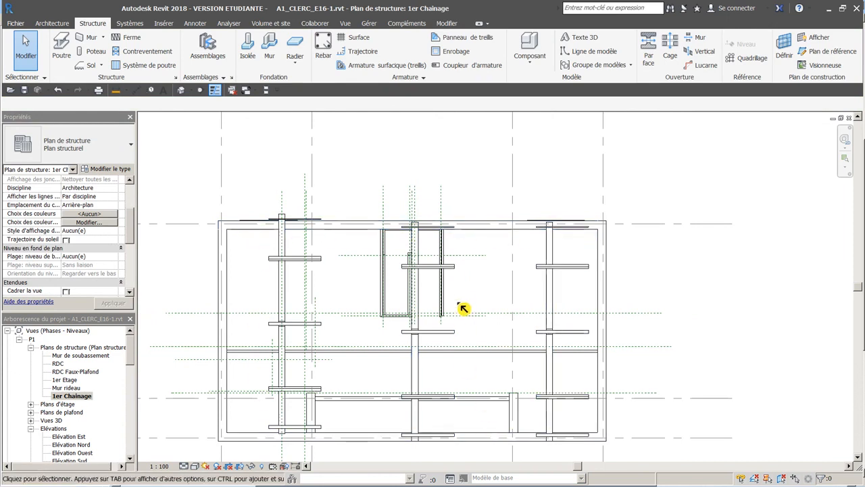
{"action": "scroll", "coordinate": [464, 303], "scroll_direction": "up", "scroll_amount": 2}
{"action": "scroll", "coordinate": [399, 330], "scroll_direction": "up", "scroll_amount": 4}
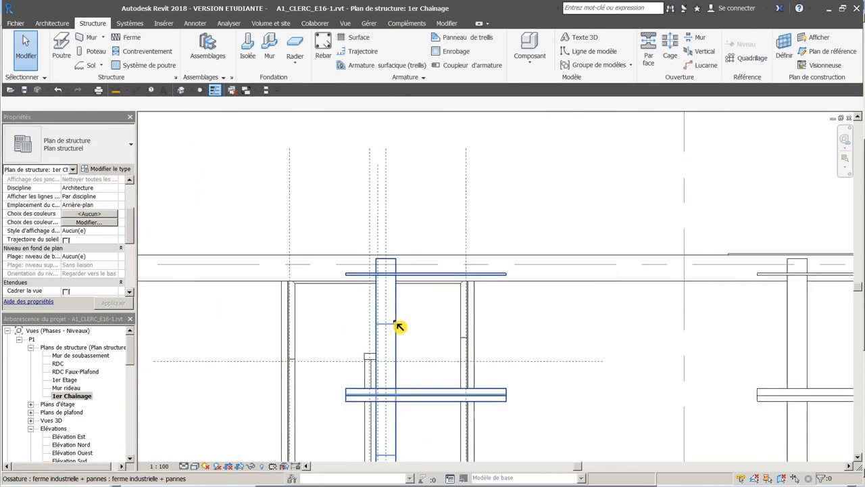
{"action": "left_click", "coordinate": [381, 201]}
{"action": "left_click", "coordinate": [407, 214]}
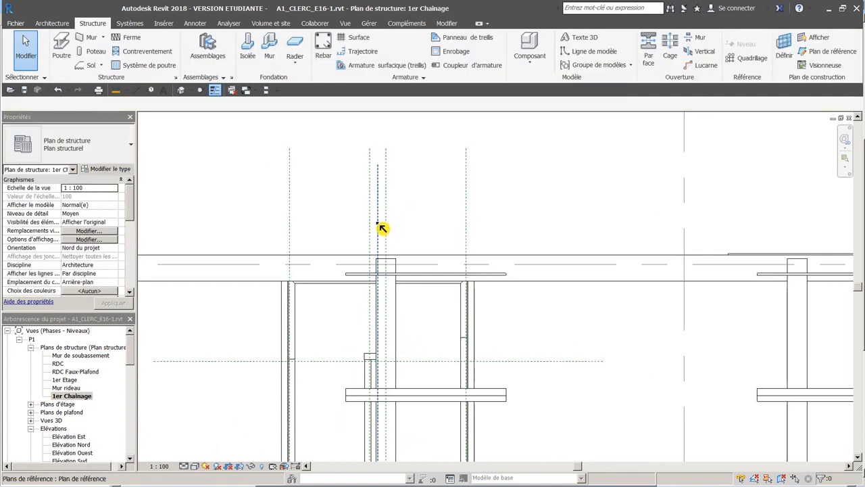
{"action": "scroll", "coordinate": [382, 229], "scroll_direction": "down", "scroll_amount": 4}
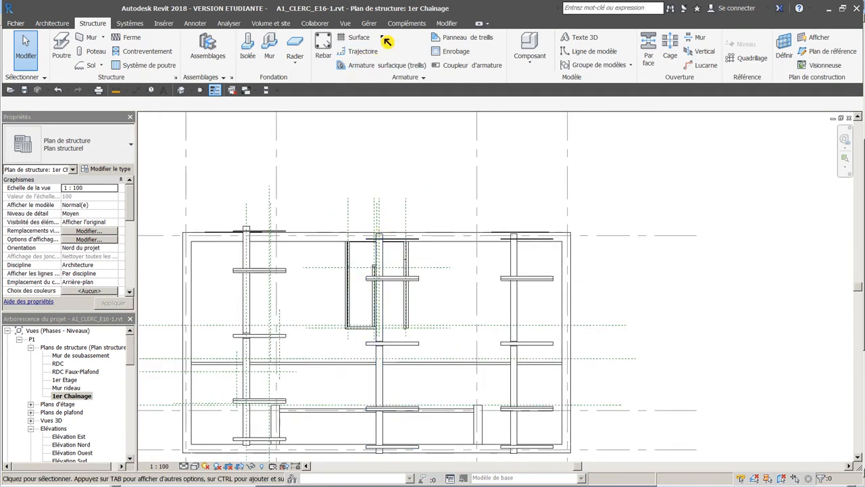
{"action": "left_click", "coordinate": [446, 23]}
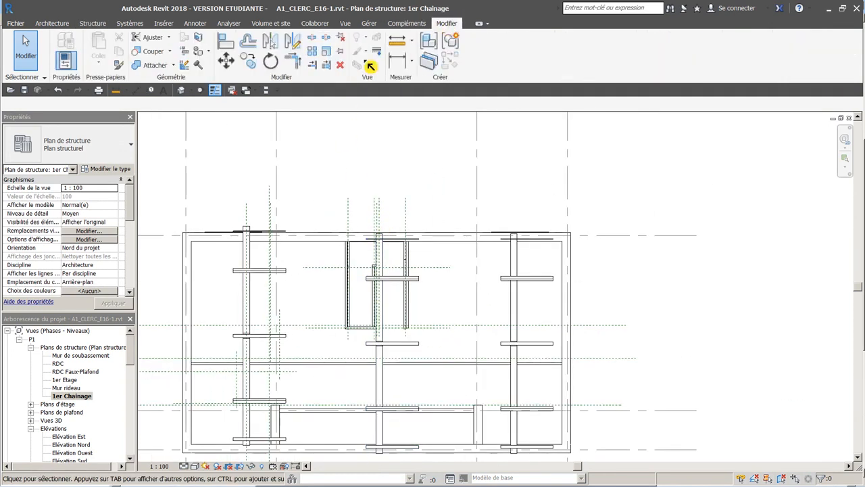
{"action": "left_click", "coordinate": [228, 65]}
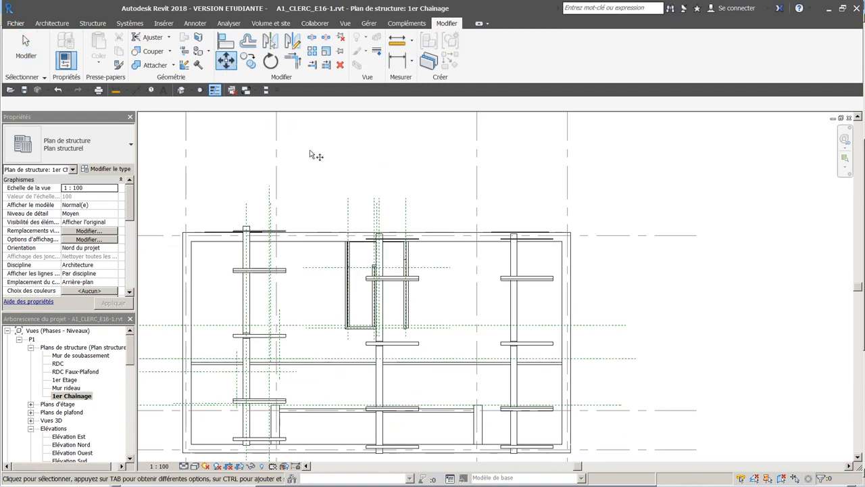
{"action": "scroll", "coordinate": [382, 274], "scroll_direction": "up", "scroll_amount": 3}
{"action": "scroll", "coordinate": [379, 271], "scroll_direction": "up", "scroll_amount": 1}
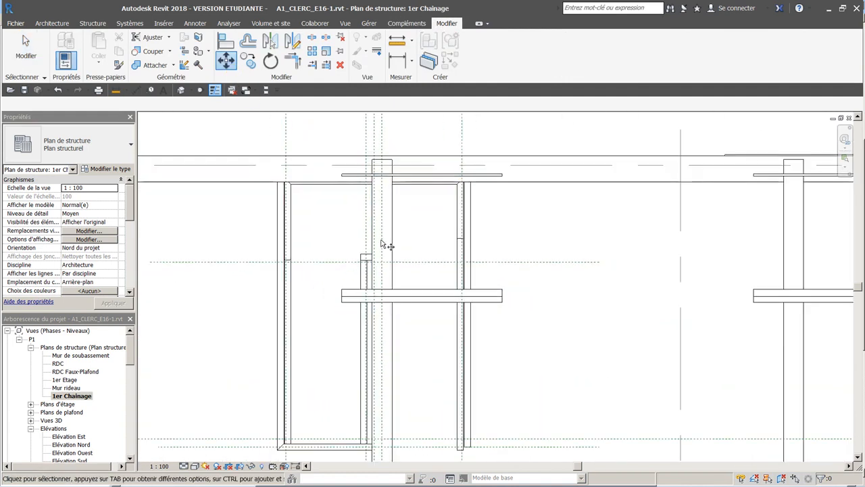
{"action": "left_click", "coordinate": [388, 228]}
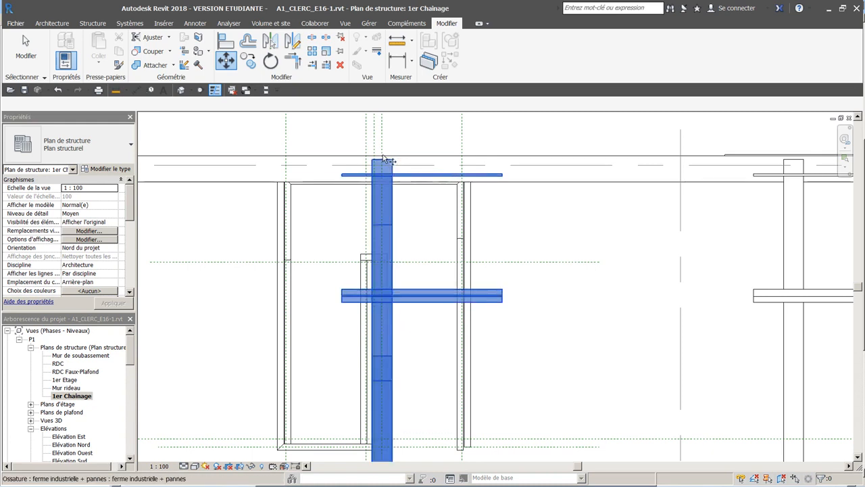
{"action": "left_click_drag", "start_coordinate": [376, 160], "coordinate": [417, 250]}
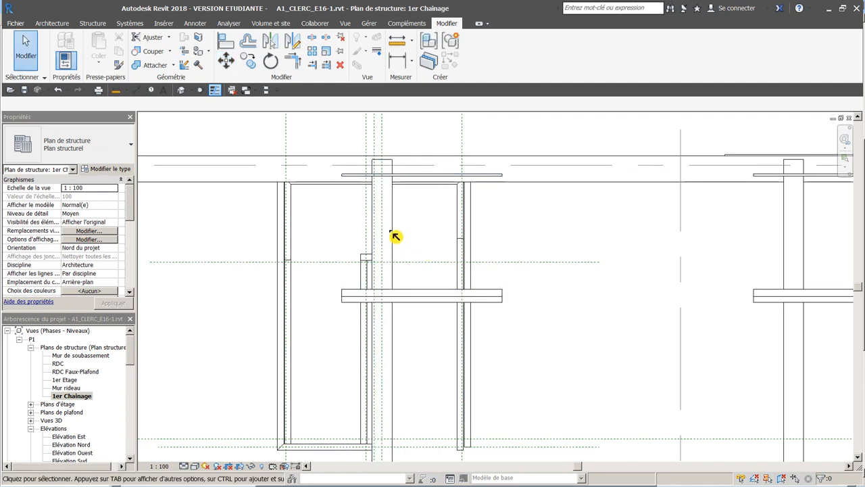
Step: Shift the middle truss sideways so it is centred on the staircase's central reference plane
{"action": "left_click", "coordinate": [392, 234]}
{"action": "left_click_drag", "start_coordinate": [386, 231], "coordinate": [380, 233]}
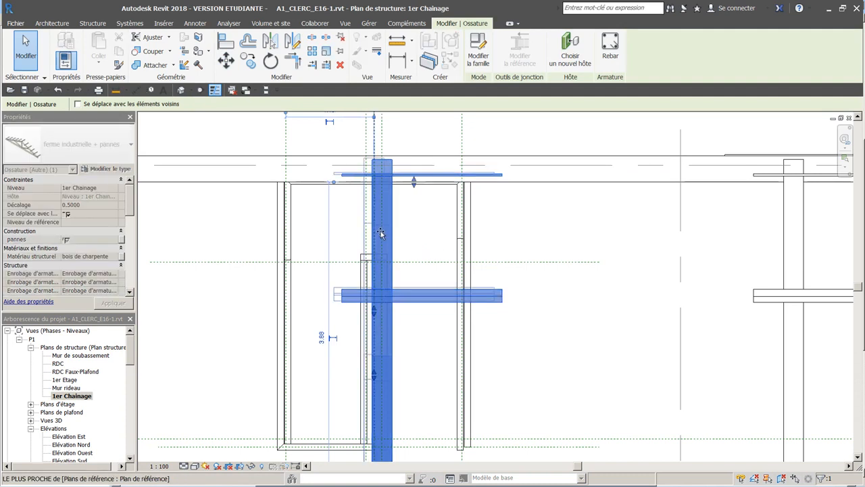
{"action": "left_click_drag", "start_coordinate": [381, 233], "coordinate": [381, 233]}
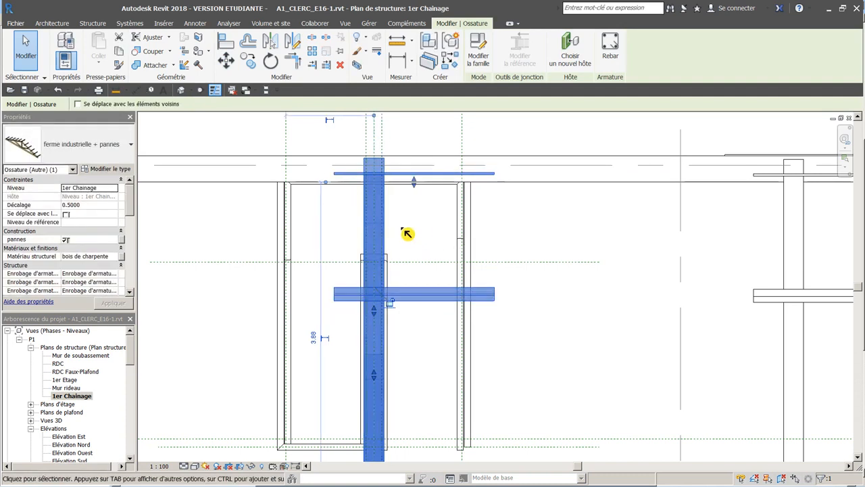
{"action": "key", "text": "Escape"}
{"action": "scroll", "coordinate": [420, 236], "scroll_direction": "down", "scroll_amount": 3}
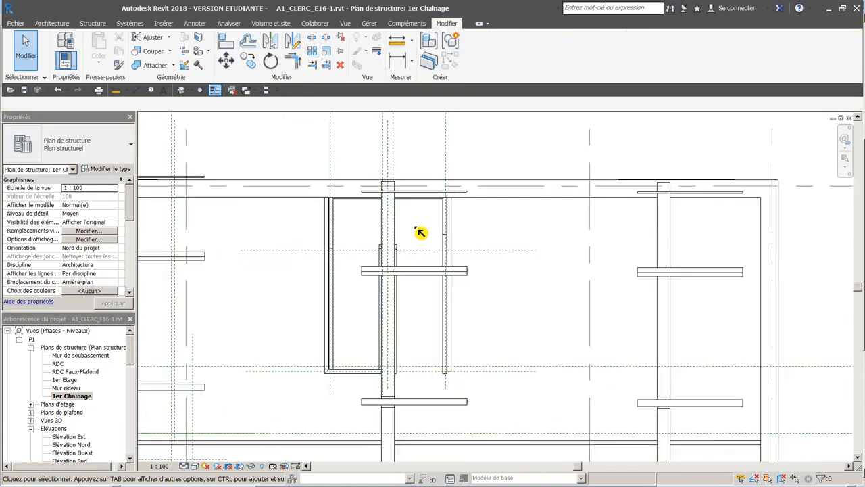
Step: Examine the position of the three trusses' ends relative to the front wall
{"action": "scroll", "coordinate": [412, 340], "scroll_direction": "down", "scroll_amount": 2}
{"action": "middle_click_drag", "start_coordinate": [419, 354], "coordinate": [403, 230]}
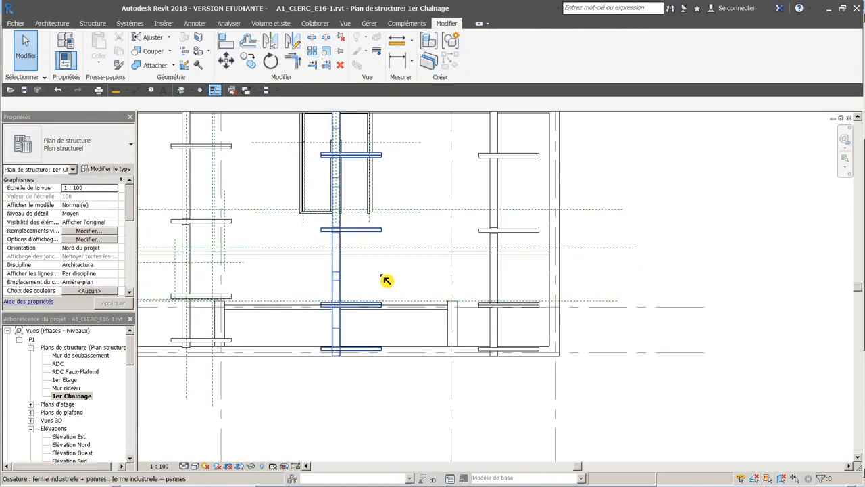
{"action": "scroll", "coordinate": [392, 278], "scroll_direction": "up", "scroll_amount": 1}
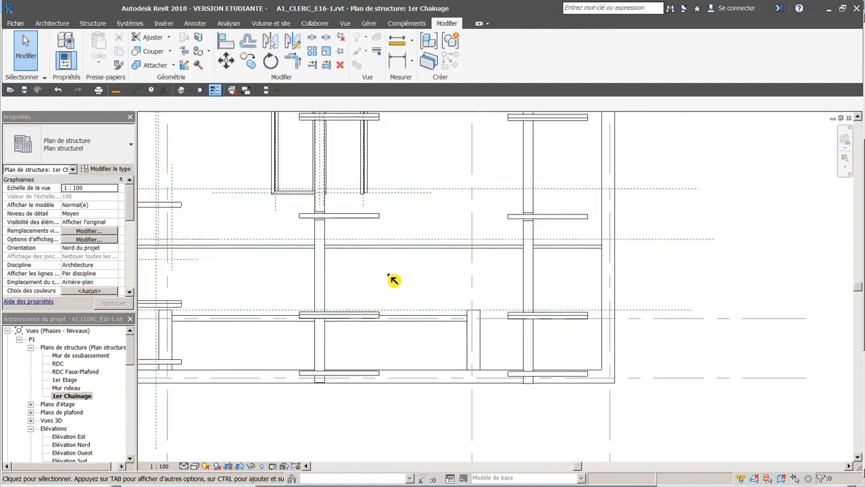
{"action": "scroll", "coordinate": [394, 279], "scroll_direction": "up", "scroll_amount": 1}
{"action": "middle_click_drag", "start_coordinate": [429, 303], "coordinate": [379, 261]}
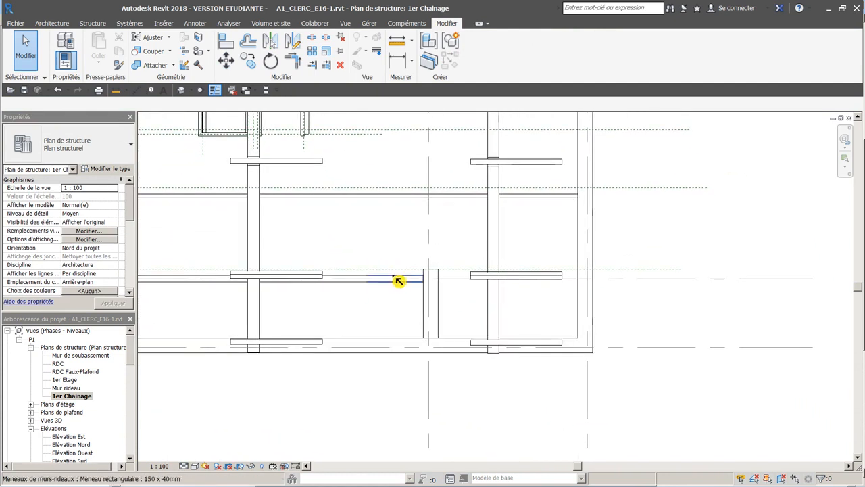
{"action": "scroll", "coordinate": [418, 328], "scroll_direction": "up", "scroll_amount": 2}
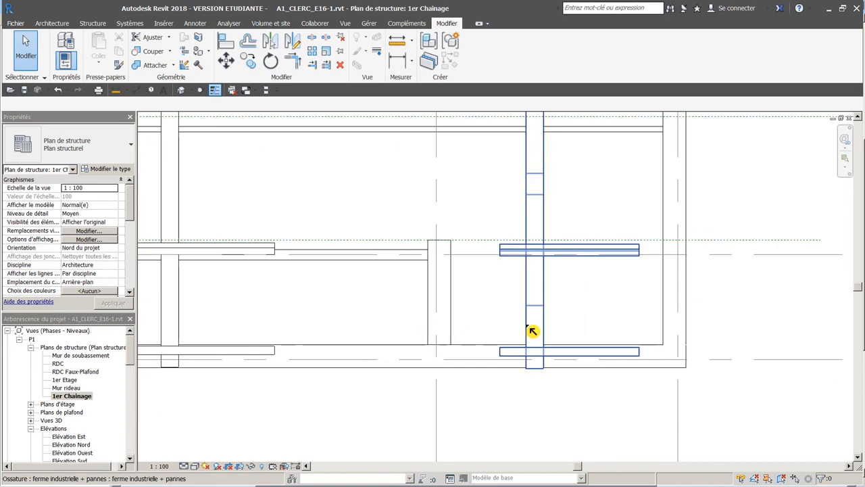
{"action": "scroll", "coordinate": [533, 330], "scroll_direction": "down", "scroll_amount": 3}
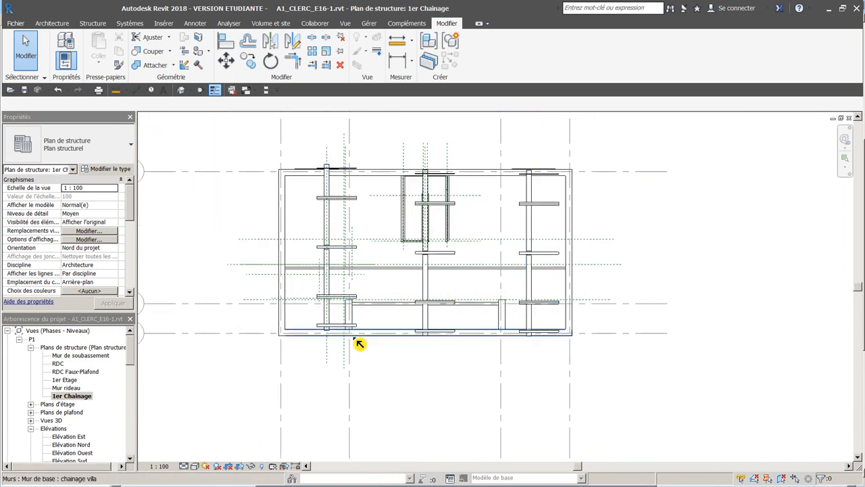
{"action": "scroll", "coordinate": [357, 336], "scroll_direction": "up", "scroll_amount": 3}
{"action": "scroll", "coordinate": [350, 338], "scroll_direction": "up", "scroll_amount": 1}
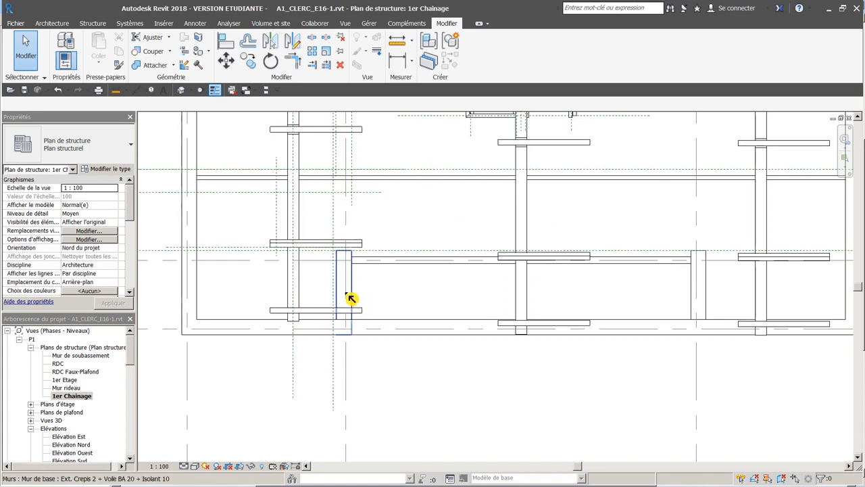
{"action": "middle_click_drag", "start_coordinate": [406, 300], "coordinate": [324, 289]}
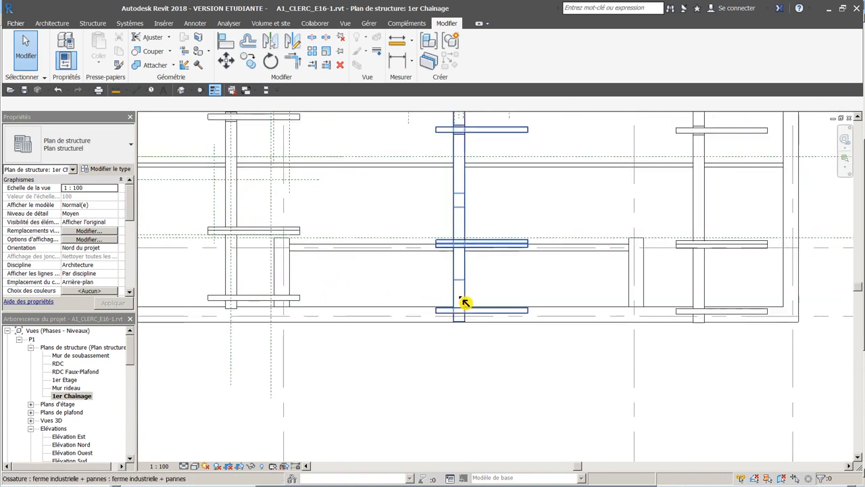
{"action": "scroll", "coordinate": [747, 287], "scroll_direction": "up", "scroll_amount": 4}
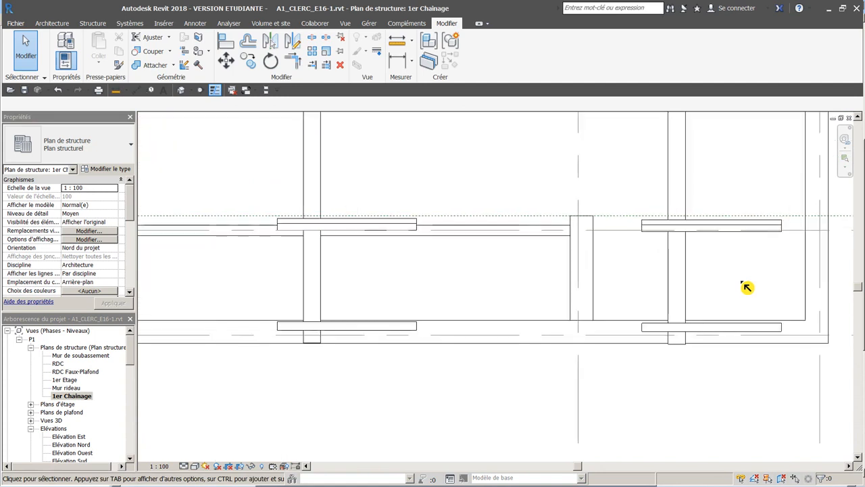
Step: Align the side face of the truss near the right end with the inner face of the short wall on grid 3
{"action": "middle_click_drag", "start_coordinate": [723, 284], "coordinate": [469, 328]}
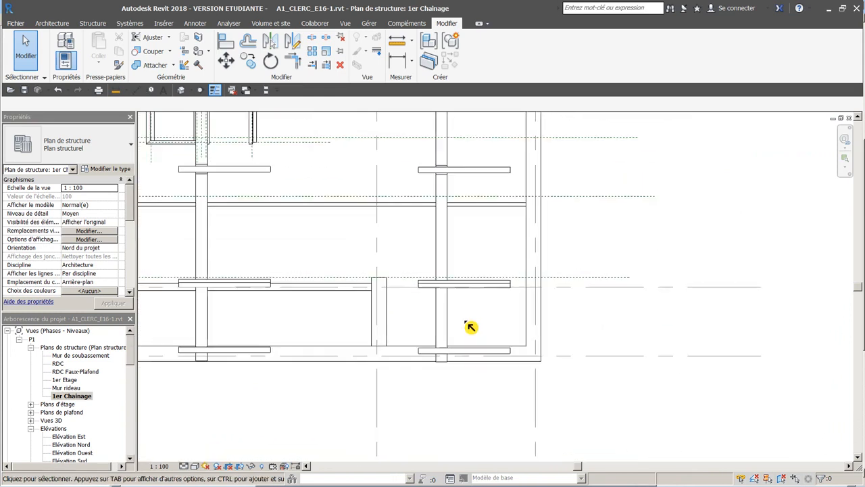
{"action": "left_click", "coordinate": [226, 43]}
{"action": "left_click", "coordinate": [356, 317]}
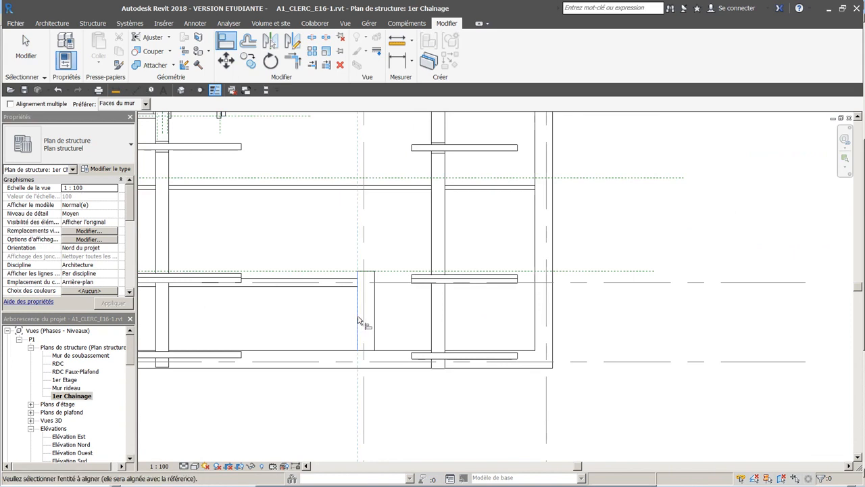
{"action": "left_click", "coordinate": [431, 327]}
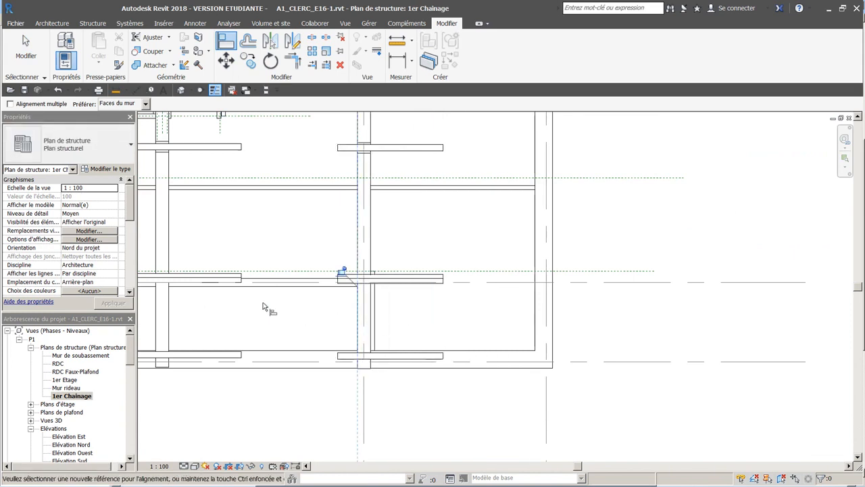
Step: Align the side face of the truss near the left end with the inner face of the short wall on grid 2
{"action": "scroll", "coordinate": [280, 307], "scroll_direction": "down", "scroll_amount": 5}
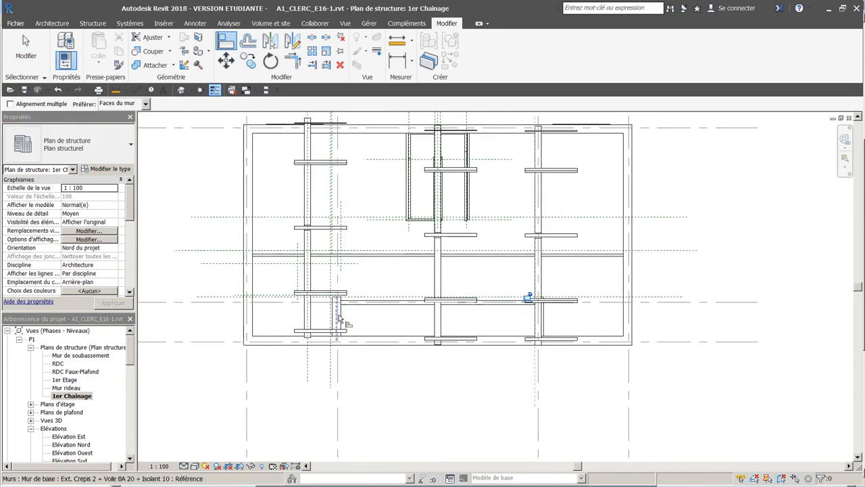
{"action": "scroll", "coordinate": [342, 317], "scroll_direction": "up", "scroll_amount": 3}
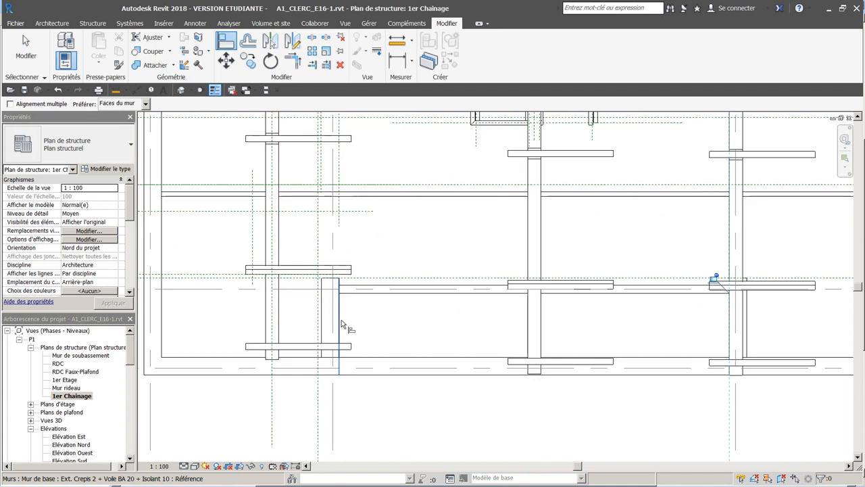
{"action": "left_click", "coordinate": [280, 325]}
{"action": "scroll", "coordinate": [407, 331], "scroll_direction": "down", "scroll_amount": 5}
{"action": "middle_click_drag", "start_coordinate": [438, 282], "coordinate": [399, 338]}
{"action": "scroll", "coordinate": [491, 263], "scroll_direction": "up", "scroll_amount": 1}
{"action": "scroll", "coordinate": [491, 261], "scroll_direction": "up", "scroll_amount": 2}
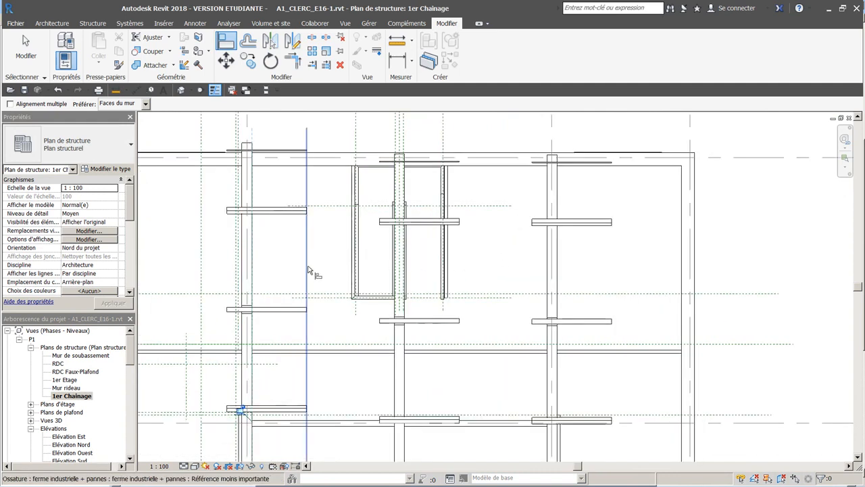
{"action": "scroll", "coordinate": [308, 266], "scroll_direction": "down", "scroll_amount": 2}
{"action": "middle_click_drag", "start_coordinate": [328, 292], "coordinate": [327, 260]}
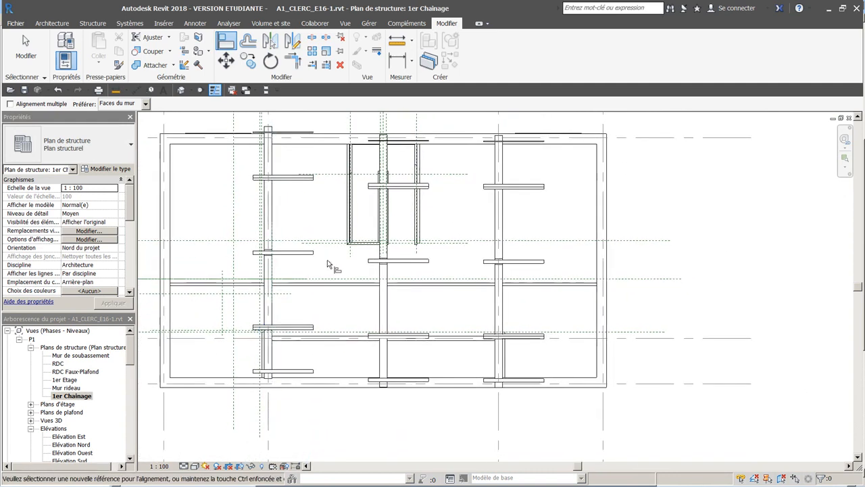
{"action": "key", "text": "Escape"}
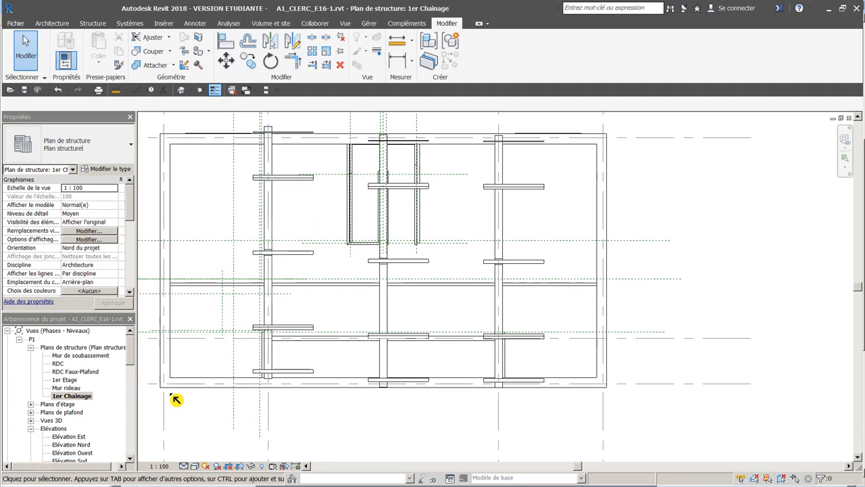
Step: Look through the Mur rideau plan, the Elévation Est view and the RDC plan to locate the section crossing the building's depth
{"action": "double_click", "coordinate": [67, 387]}
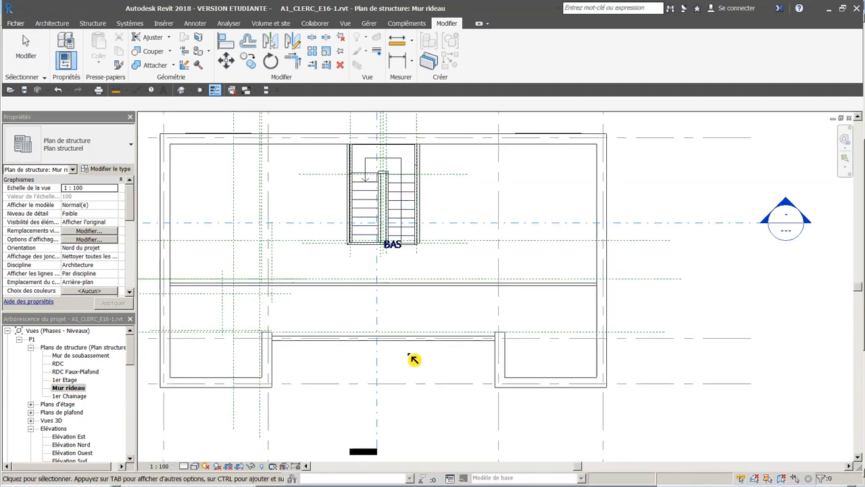
{"action": "scroll", "coordinate": [264, 362], "scroll_direction": "down", "scroll_amount": 1}
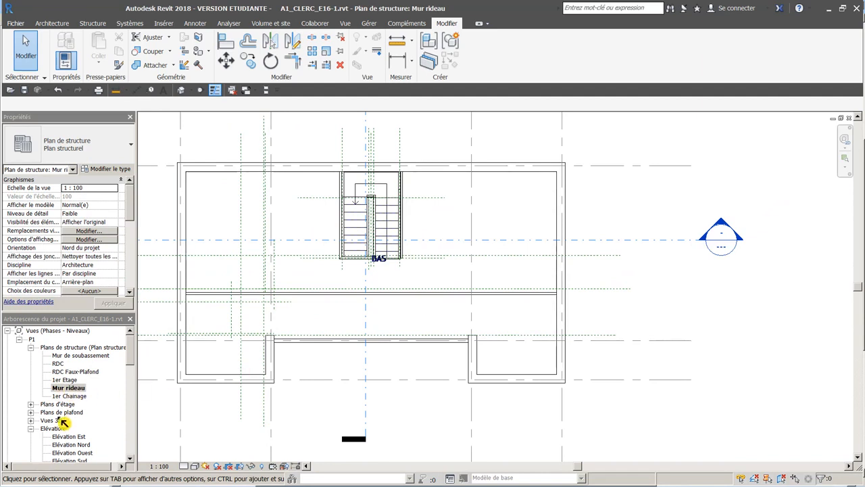
{"action": "scroll", "coordinate": [132, 365], "scroll_direction": "up", "scroll_amount": 3}
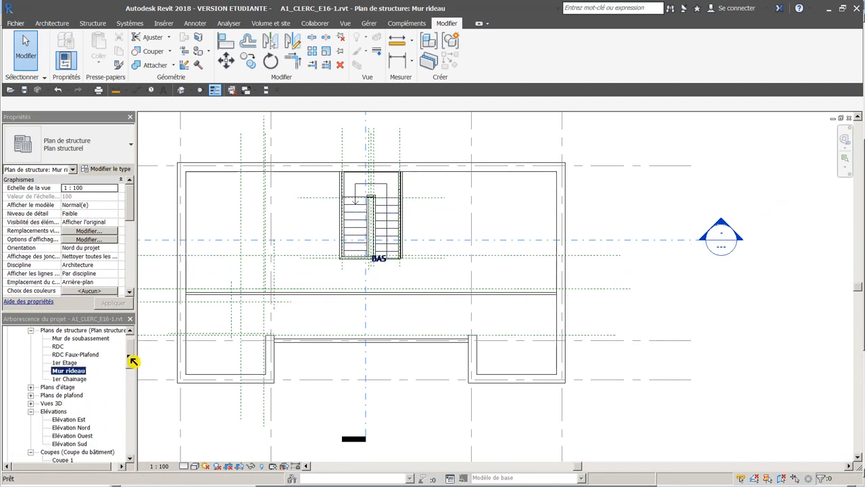
{"action": "double_click", "coordinate": [67, 419]}
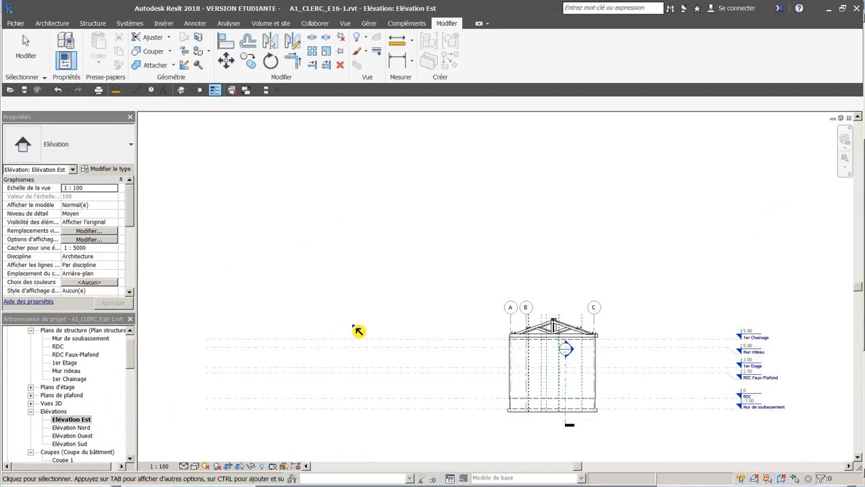
{"action": "scroll", "coordinate": [599, 365], "scroll_direction": "up", "scroll_amount": 2}
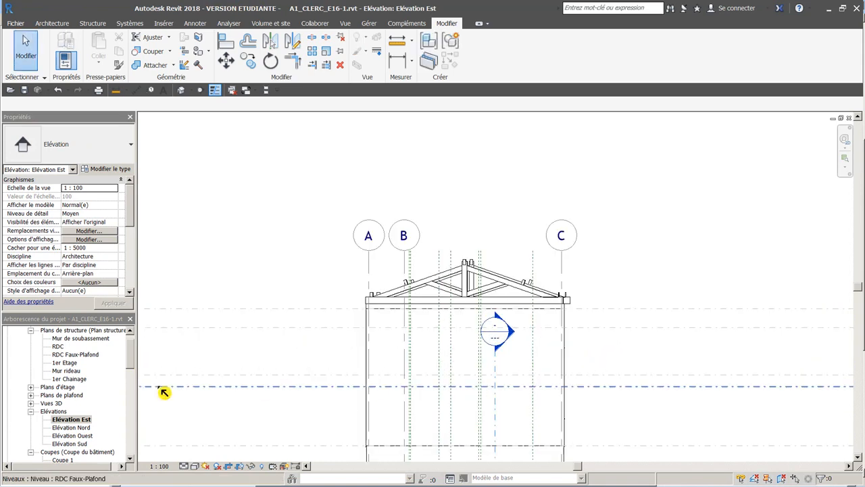
{"action": "scroll", "coordinate": [59, 373], "scroll_direction": "up", "scroll_amount": 1}
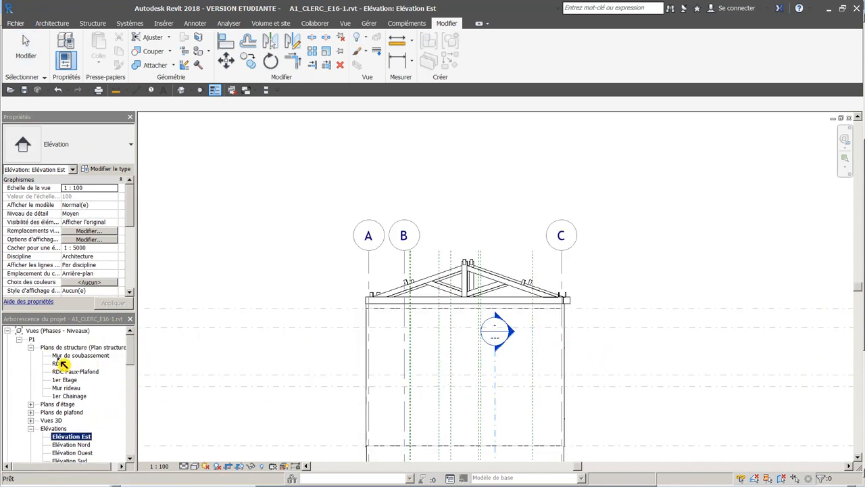
{"action": "double_click", "coordinate": [64, 365]}
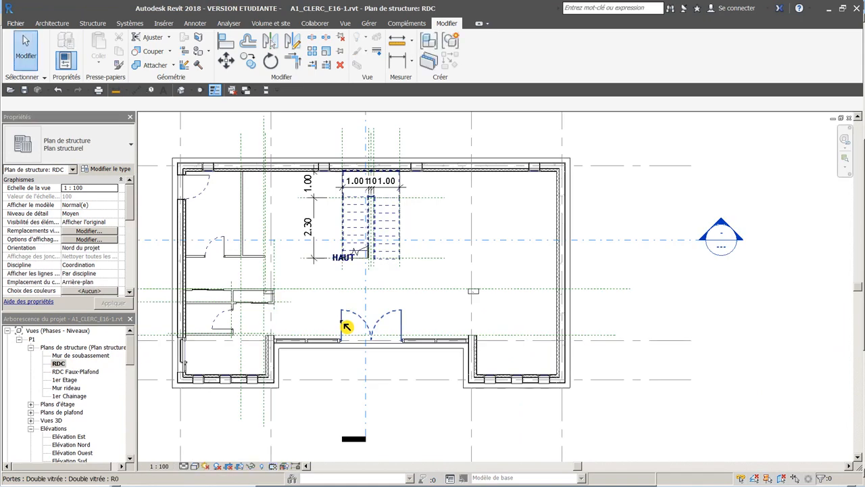
{"action": "scroll", "coordinate": [332, 378], "scroll_direction": "down", "scroll_amount": 2}
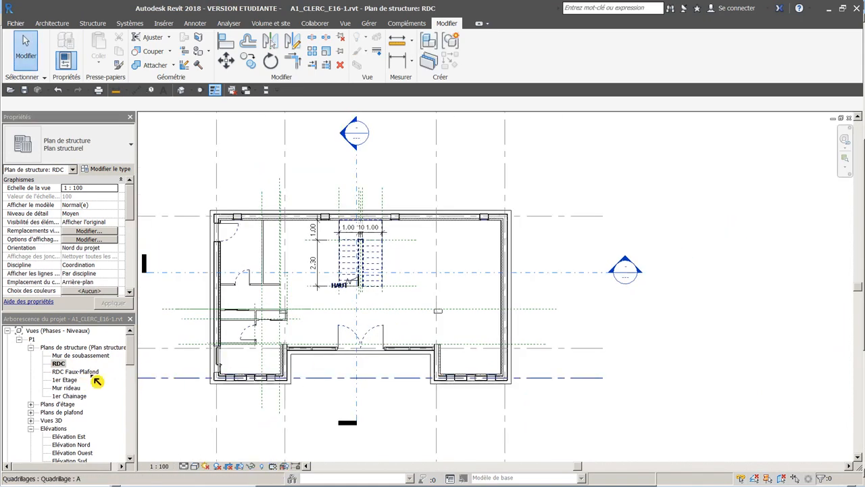
{"action": "scroll", "coordinate": [371, 367], "scroll_direction": "down", "scroll_amount": 2}
{"action": "middle_click_drag", "start_coordinate": [385, 354], "coordinate": [430, 354]}
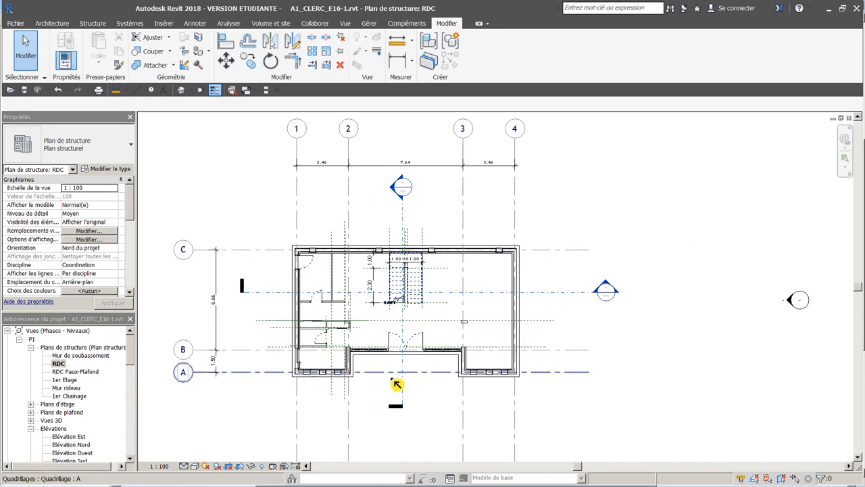
{"action": "left_click", "coordinate": [408, 219]}
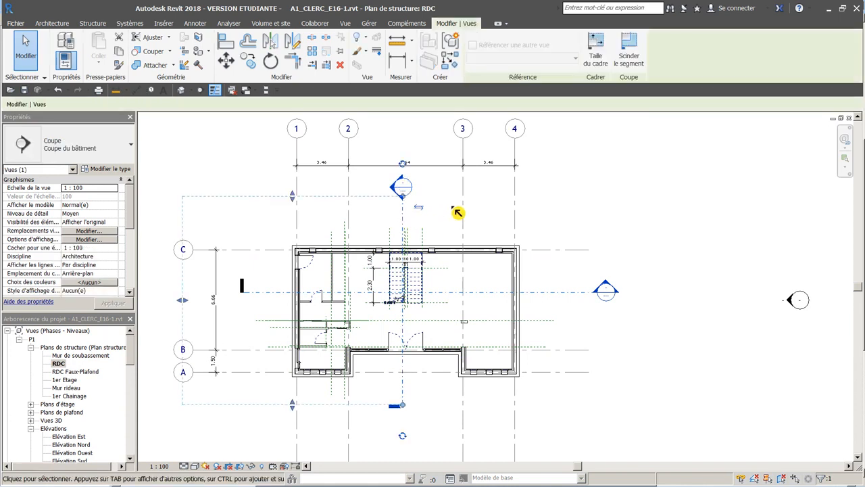
{"action": "left_click", "coordinate": [452, 212]}
{"action": "scroll", "coordinate": [136, 399], "scroll_direction": "down", "scroll_amount": 5}
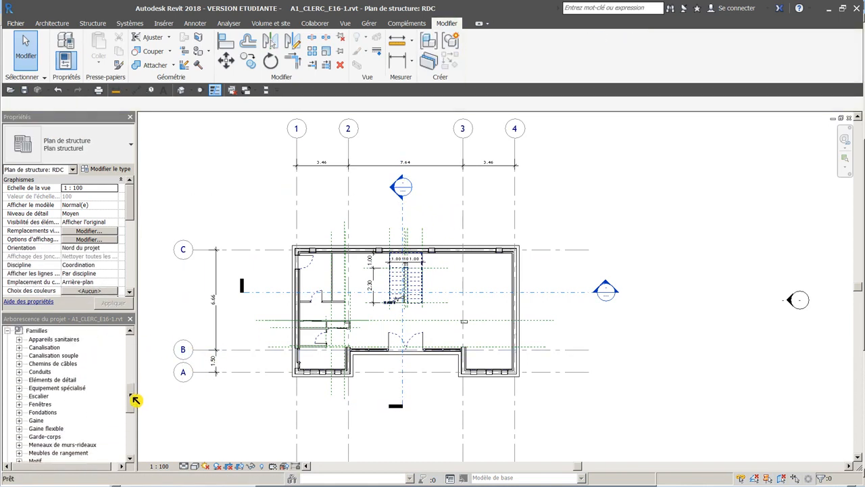
Step: Open the Coupe 2 section and extend its crop region upward to include the complete roof truss
{"action": "double_click", "coordinate": [67, 370]}
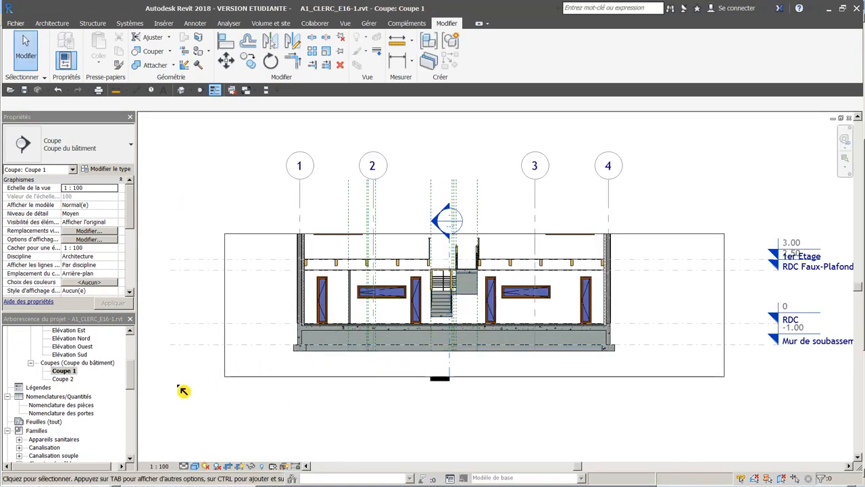
{"action": "double_click", "coordinate": [68, 380]}
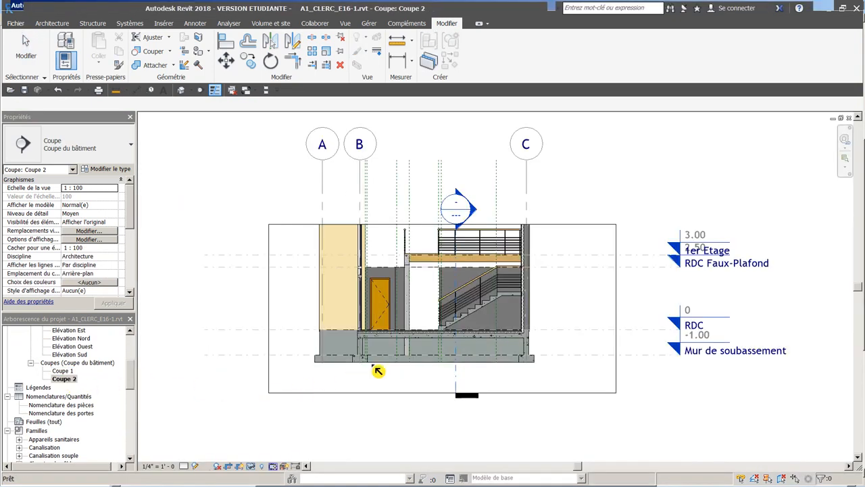
{"action": "middle_click_drag", "start_coordinate": [554, 253], "coordinate": [527, 325]}
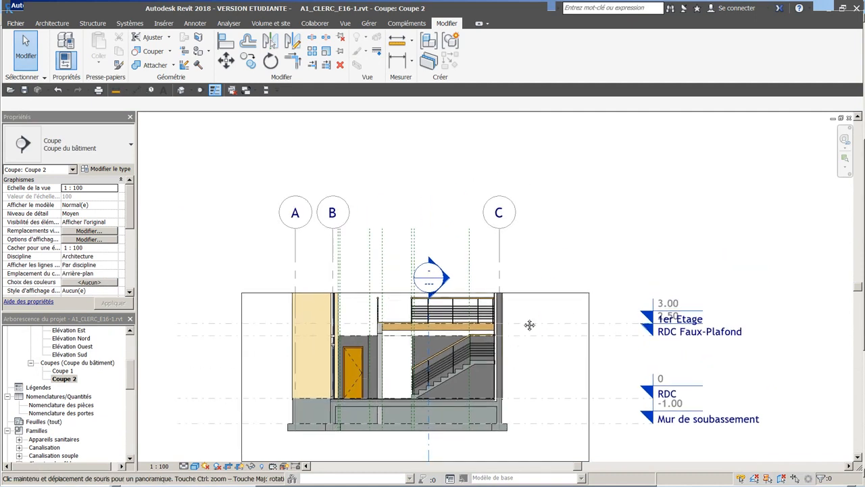
{"action": "left_click", "coordinate": [540, 294]}
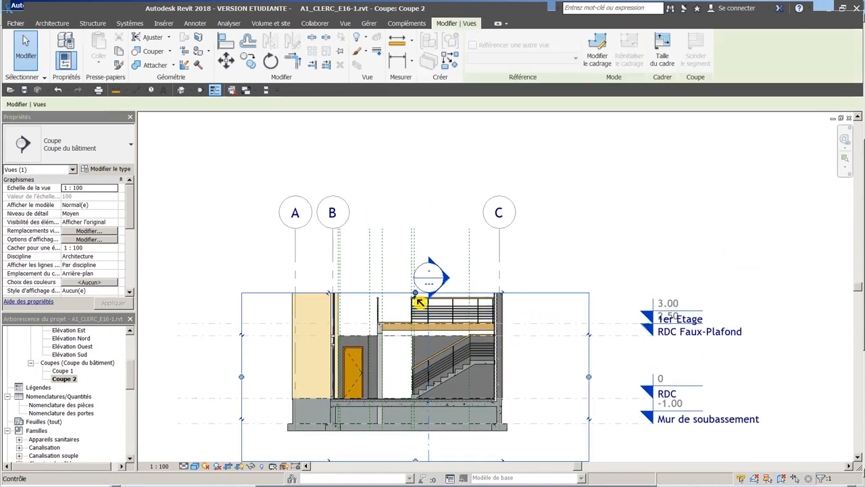
{"action": "left_click_drag", "start_coordinate": [415, 292], "coordinate": [416, 172]}
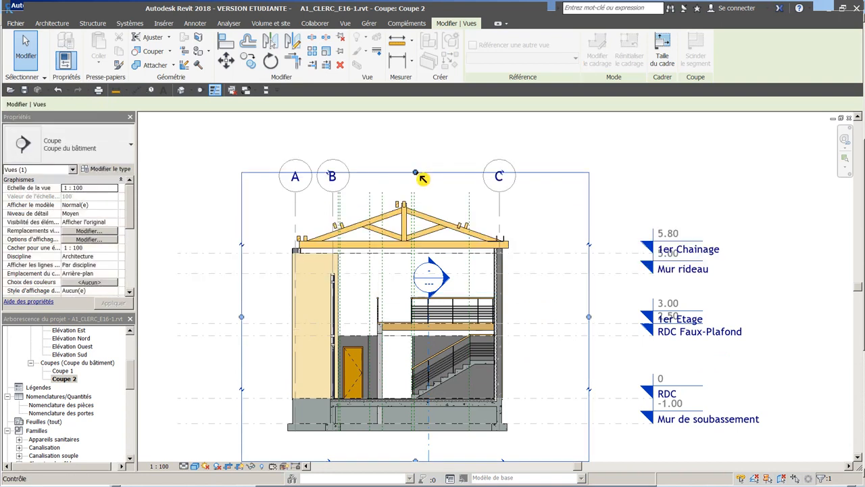
{"action": "left_click", "coordinate": [613, 174]}
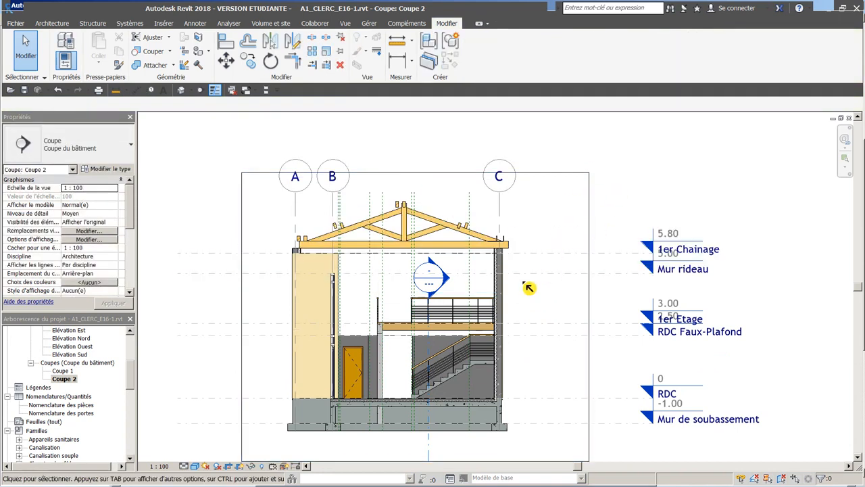
Step: Examine in the section how the truss's bottom chord and end purlins sit over the front wall at grid A
{"action": "scroll", "coordinate": [521, 281], "scroll_direction": "up", "scroll_amount": 3}
{"action": "middle_click_drag", "start_coordinate": [532, 272], "coordinate": [614, 320]}
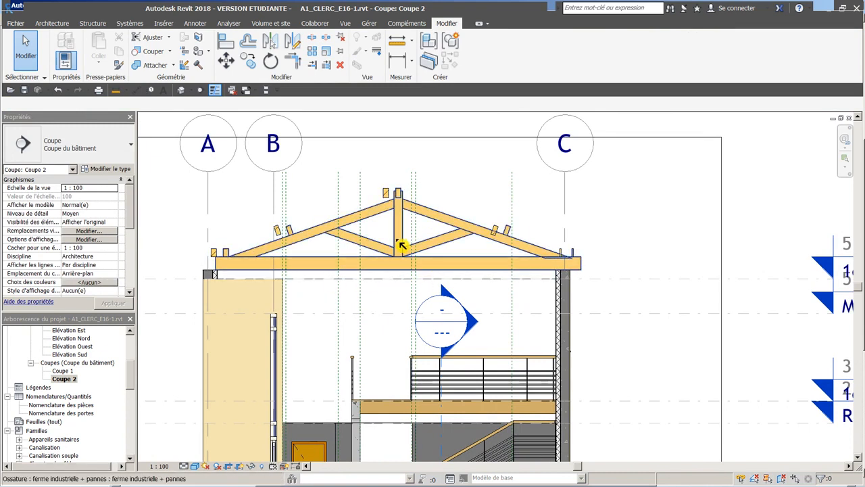
{"action": "scroll", "coordinate": [402, 247], "scroll_direction": "up", "scroll_amount": 2}
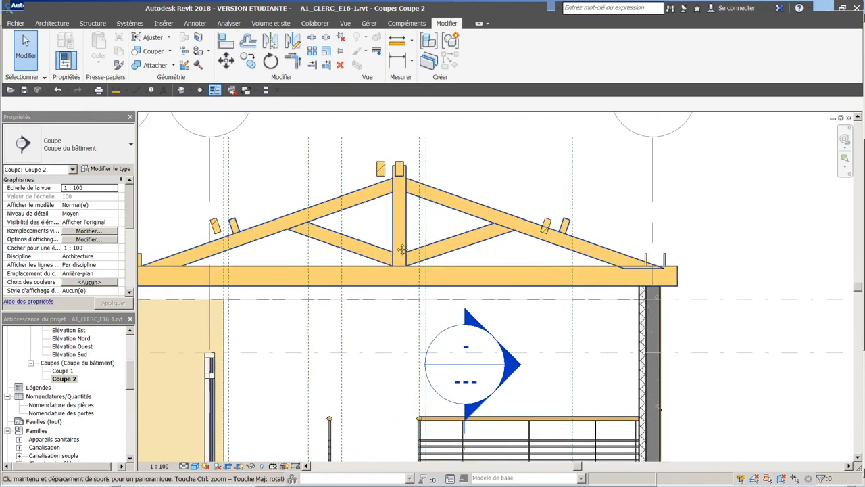
{"action": "middle_click_drag", "start_coordinate": [402, 249], "coordinate": [473, 234]}
{"action": "scroll", "coordinate": [188, 277], "scroll_direction": "up", "scroll_amount": 3}
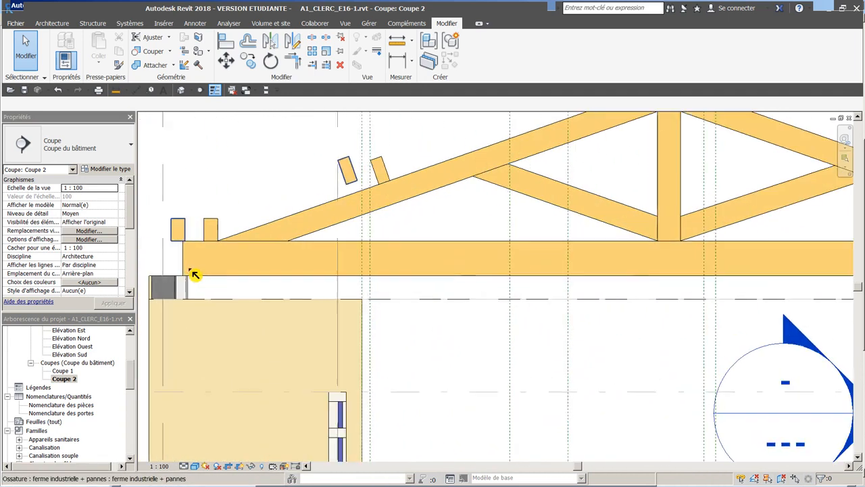
{"action": "scroll", "coordinate": [193, 274], "scroll_direction": "up", "scroll_amount": 3}
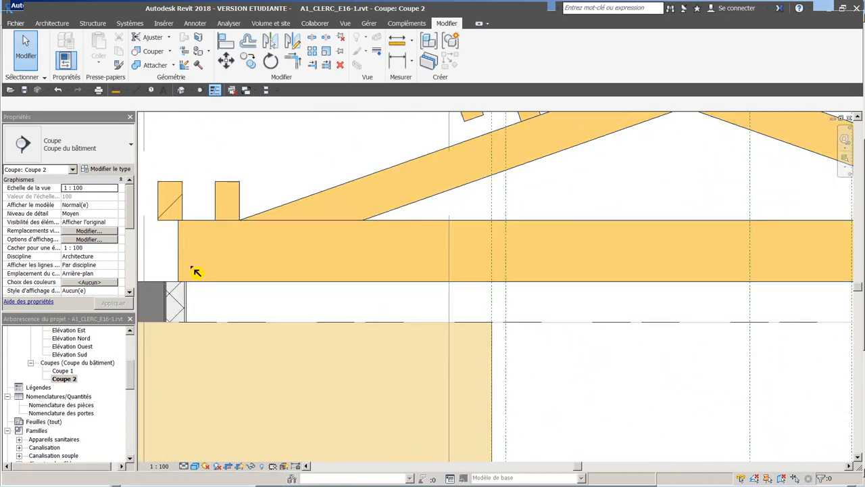
{"action": "middle_click_drag", "start_coordinate": [187, 266], "coordinate": [315, 321]}
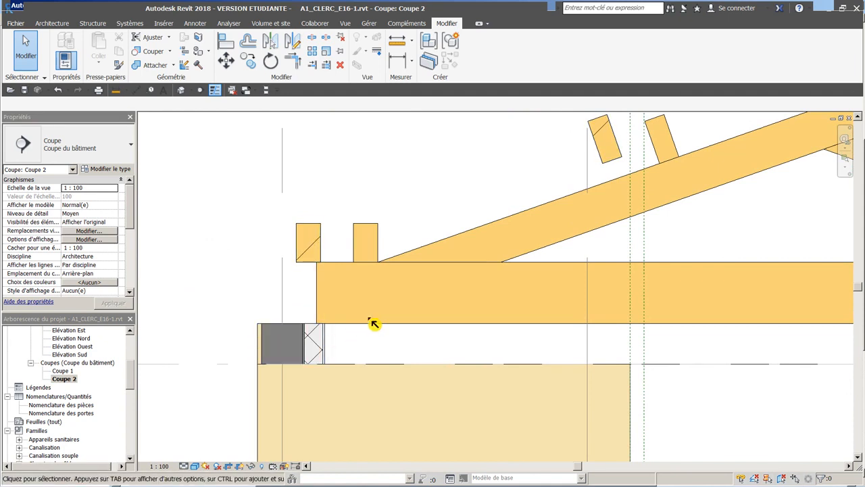
{"action": "scroll", "coordinate": [409, 342], "scroll_direction": "down", "scroll_amount": 5}
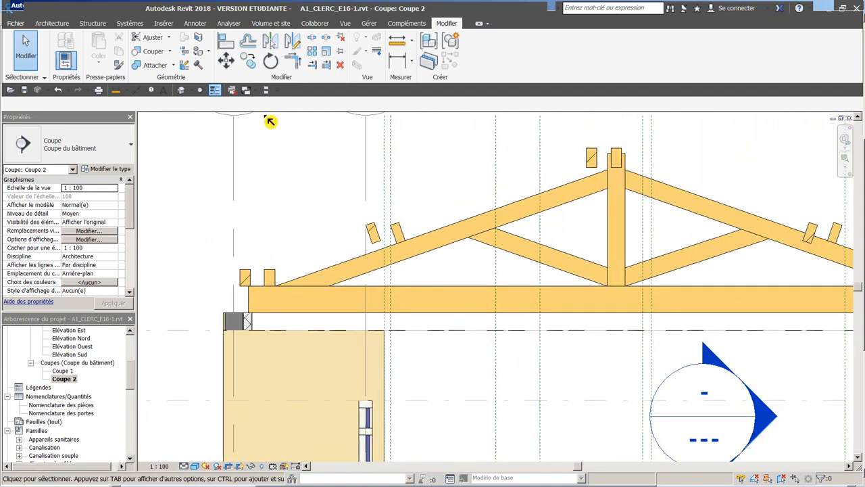
Step: Align the front end of the grid 2 truss with the outer core face of the grid A wall, preferring Faces du porteur
{"action": "left_click", "coordinate": [238, 46]}
{"action": "scroll", "coordinate": [255, 322], "scroll_direction": "up", "scroll_amount": 4}
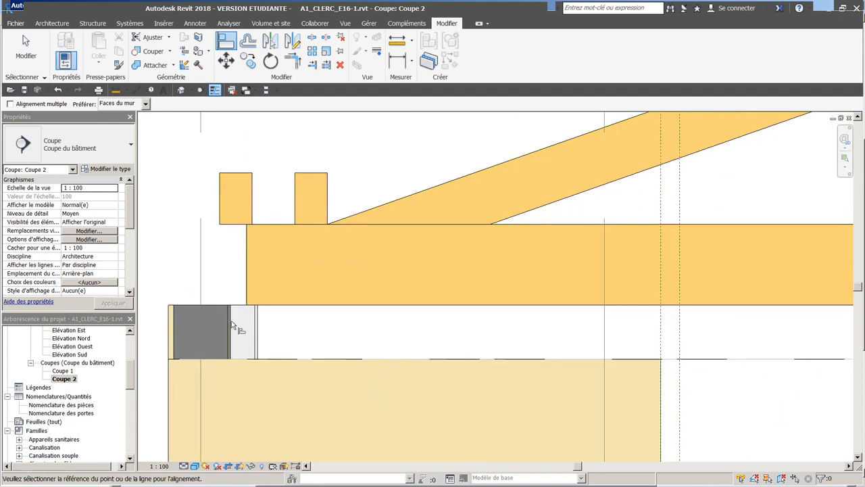
{"action": "middle_click_drag", "start_coordinate": [242, 333], "coordinate": [370, 335]}
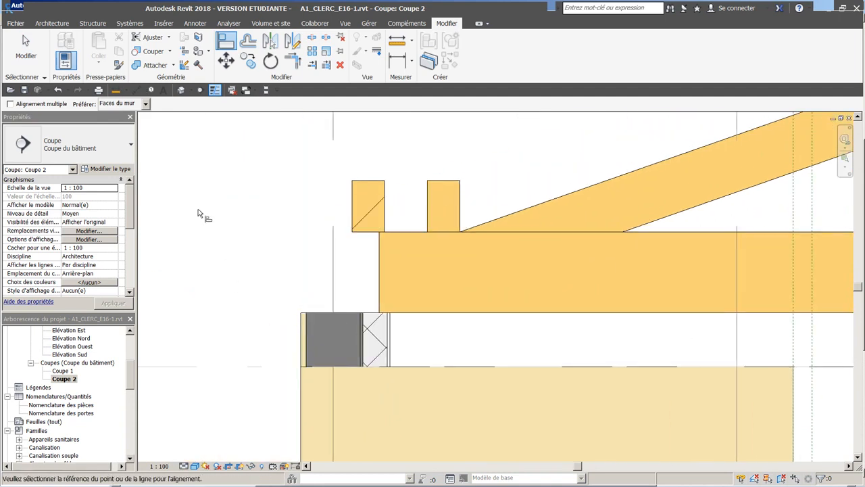
{"action": "left_click", "coordinate": [146, 103]}
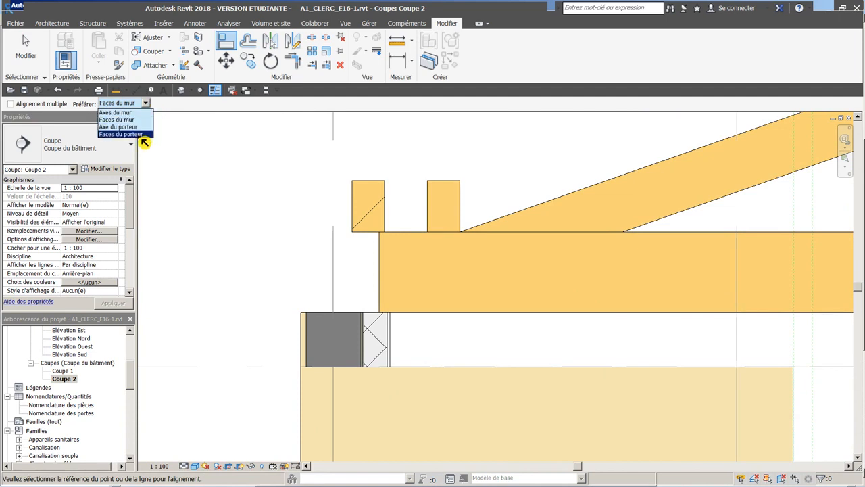
{"action": "left_click", "coordinate": [140, 134]}
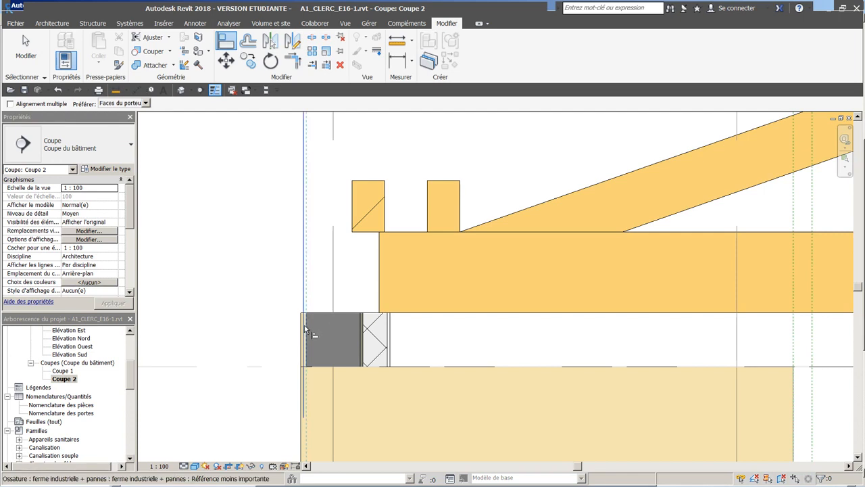
{"action": "left_click", "coordinate": [380, 276]}
{"action": "scroll", "coordinate": [564, 289], "scroll_direction": "down", "scroll_amount": 3}
{"action": "middle_click_drag", "start_coordinate": [564, 290], "coordinate": [199, 259]}
{"action": "scroll", "coordinate": [709, 278], "scroll_direction": "down", "scroll_amount": 1}
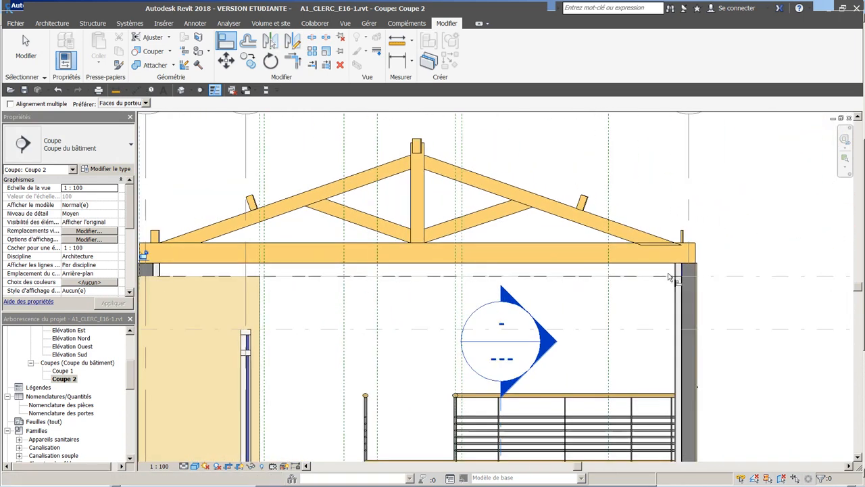
{"action": "scroll", "coordinate": [445, 250], "scroll_direction": "down", "scroll_amount": 1}
{"action": "middle_click_drag", "start_coordinate": [421, 251], "coordinate": [469, 253]}
{"action": "left_click", "coordinate": [388, 265]}
{"action": "key", "text": "Escape"}
Step: In the 1er Chainage plan, move the Coupe 2 section line between the middle truss and grid 3, and reopen the section
{"action": "left_click_drag", "start_coordinate": [130, 383], "coordinate": [140, 356]}
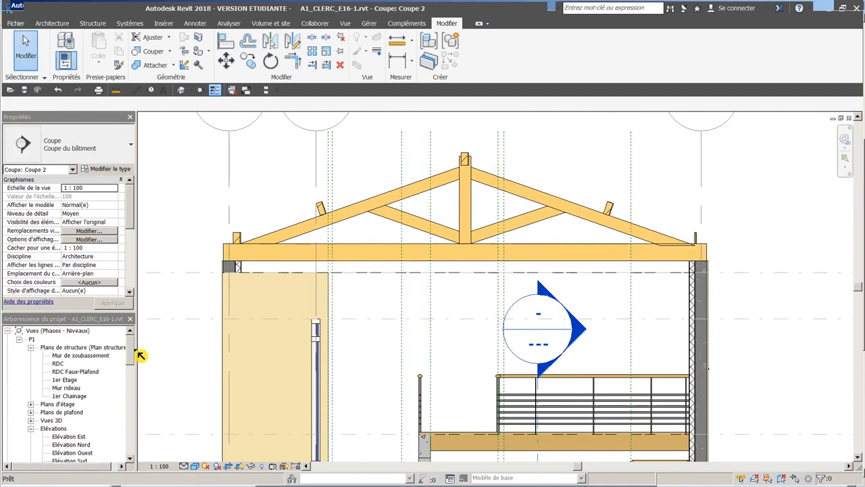
{"action": "double_click", "coordinate": [70, 397]}
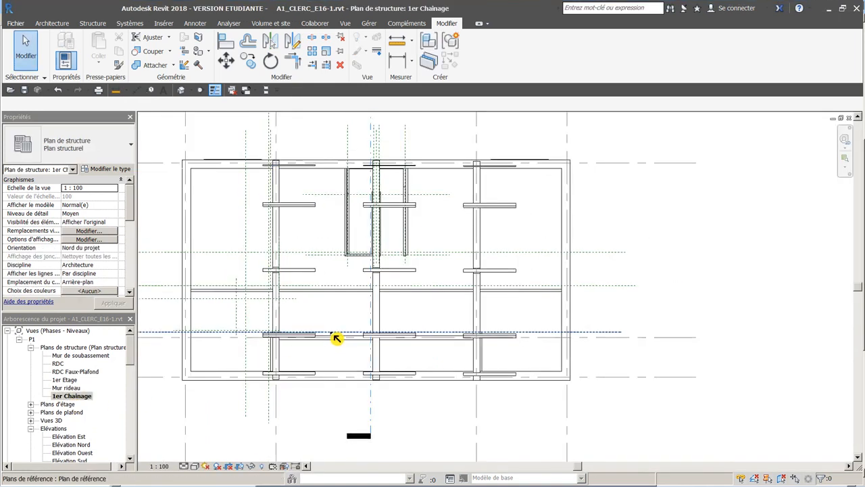
{"action": "scroll", "coordinate": [334, 336], "scroll_direction": "down", "scroll_amount": 3}
{"action": "middle_click_drag", "start_coordinate": [339, 293], "coordinate": [386, 305]}
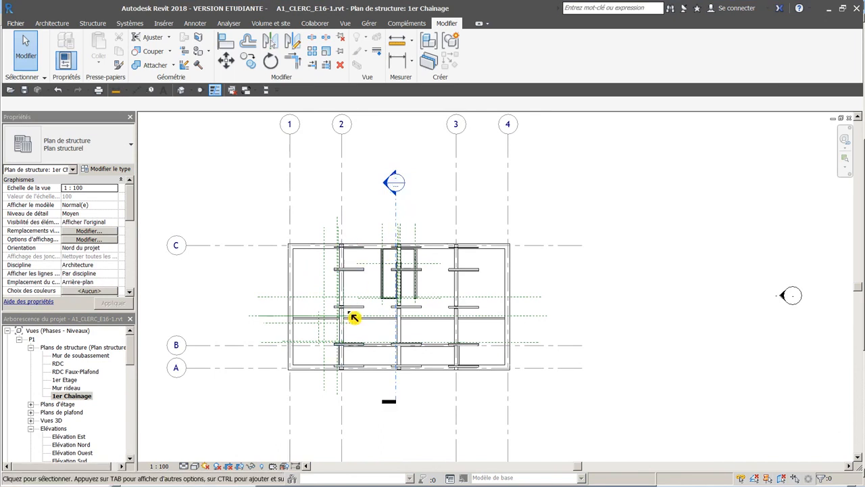
{"action": "scroll", "coordinate": [352, 317], "scroll_direction": "up", "scroll_amount": 2}
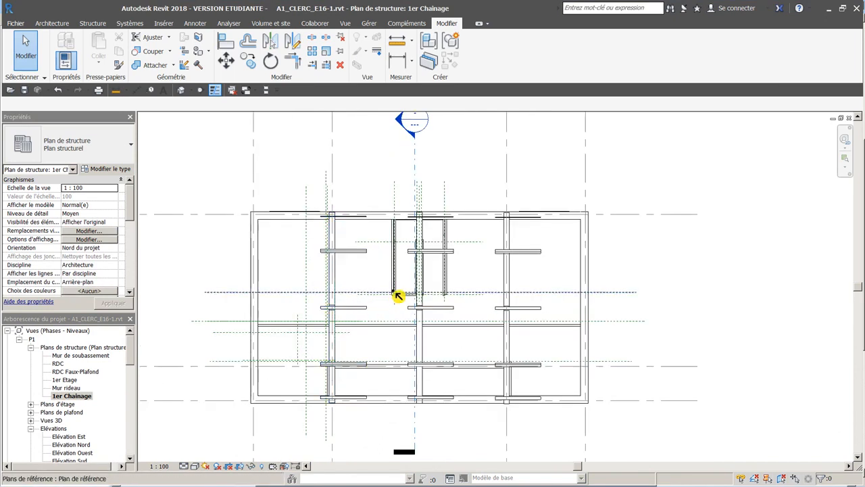
{"action": "middle_click_drag", "start_coordinate": [449, 191], "coordinate": [424, 213]}
{"action": "left_click", "coordinate": [389, 182]}
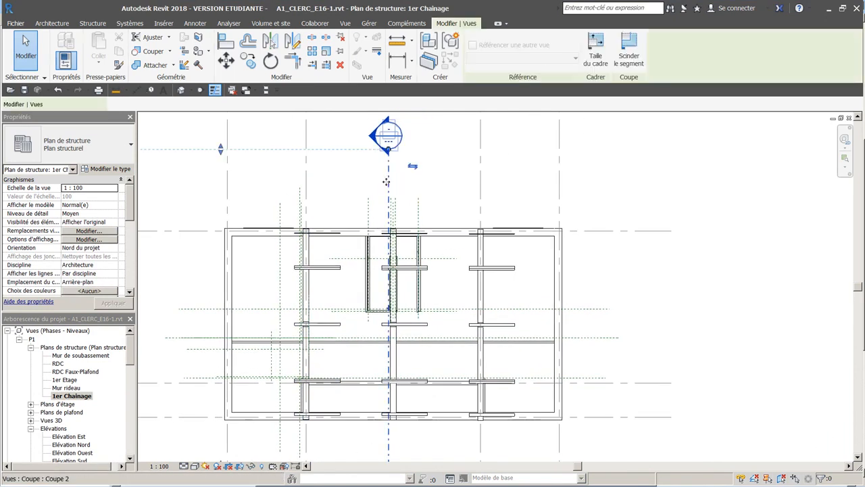
{"action": "left_click_drag", "start_coordinate": [397, 184], "coordinate": [440, 184]}
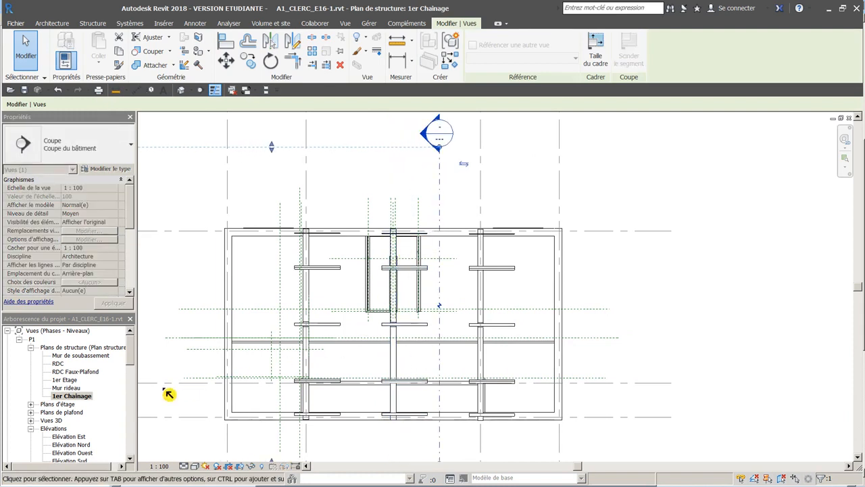
{"action": "left_click_drag", "start_coordinate": [130, 350], "coordinate": [129, 375]}
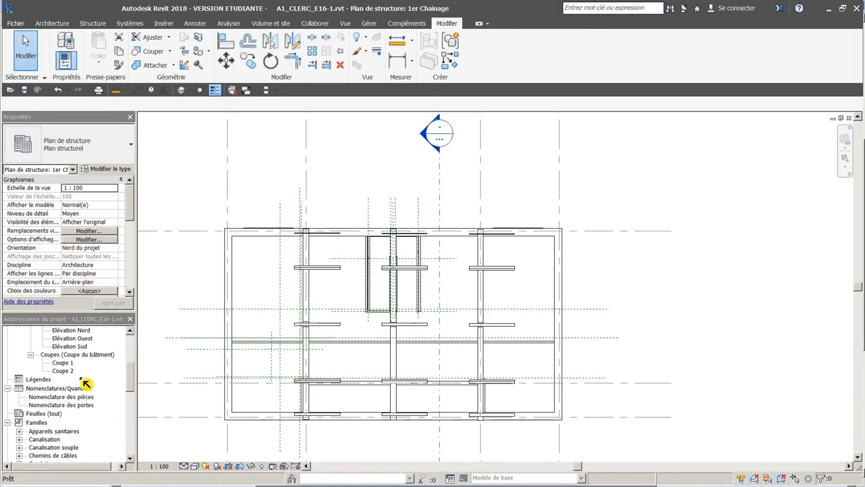
{"action": "left_click", "coordinate": [66, 371]}
{"action": "double_click", "coordinate": [65, 371]}
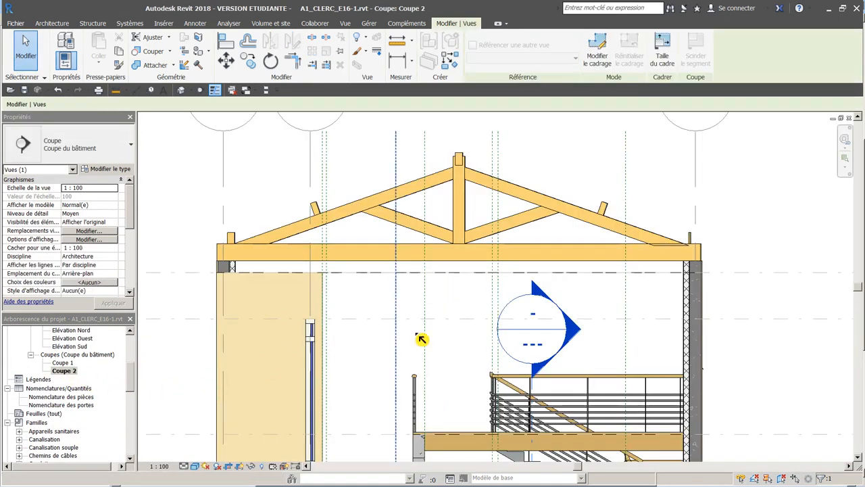
Step: Align the front end of the middle truss with the outer core face of the wall at grid A
{"action": "scroll", "coordinate": [687, 297], "scroll_direction": "up", "scroll_amount": 4}
{"action": "middle_click_drag", "start_coordinate": [628, 304], "coordinate": [832, 352]}
{"action": "scroll", "coordinate": [412, 341], "scroll_direction": "down", "scroll_amount": 1}
{"action": "middle_click_drag", "start_coordinate": [415, 348], "coordinate": [561, 362]}
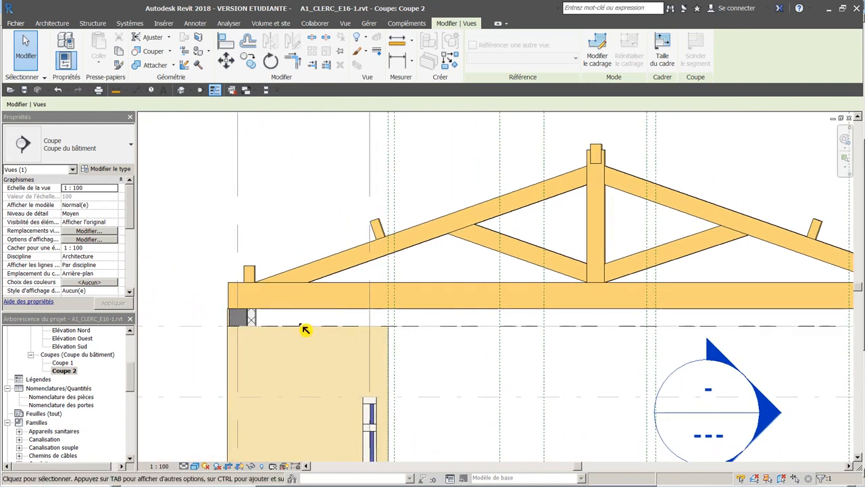
{"action": "scroll", "coordinate": [280, 326], "scroll_direction": "up", "scroll_amount": 3}
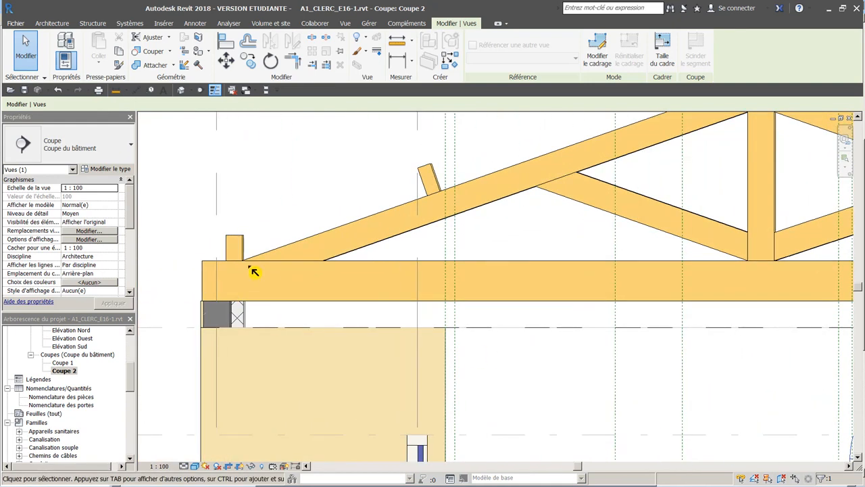
{"action": "scroll", "coordinate": [186, 284], "scroll_direction": "up", "scroll_amount": 3}
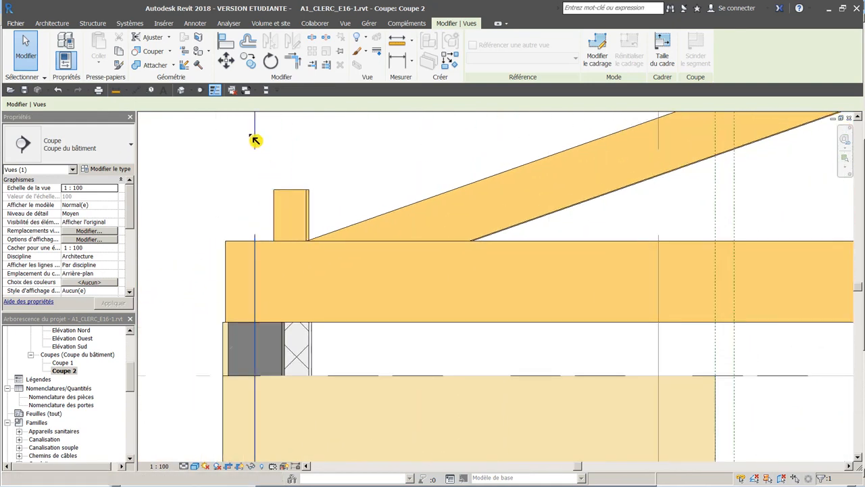
{"action": "left_click", "coordinate": [230, 44]}
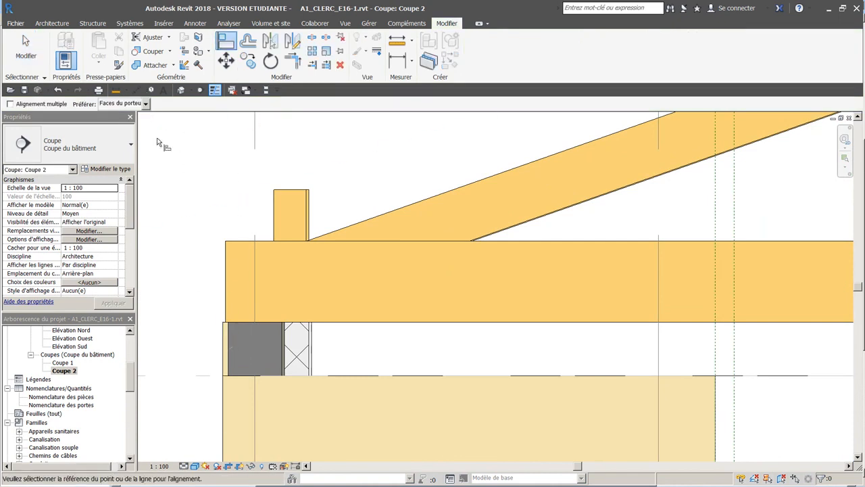
{"action": "left_click", "coordinate": [228, 342]}
{"action": "left_click", "coordinate": [227, 318]}
{"action": "key", "text": "Escape"}
{"action": "key", "text": "Escape"}
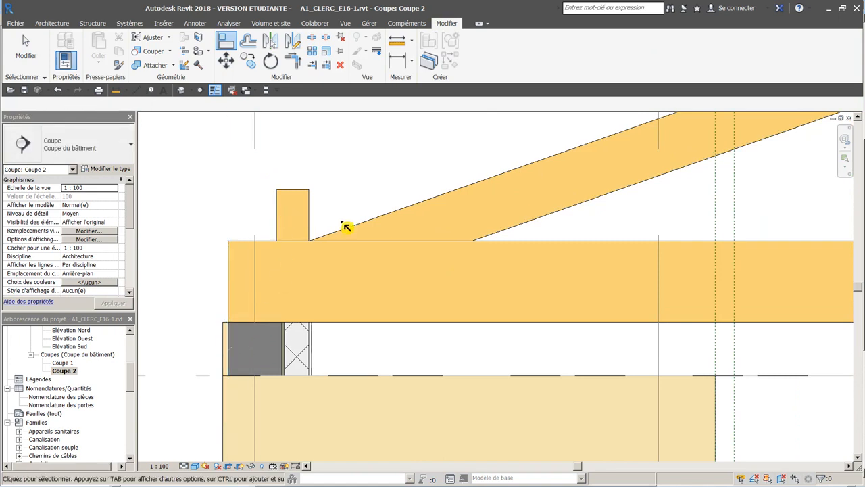
Step: In the 1er Chainage plan, move the Coupe 2 section line between grids 3 and 4, and reopen the section
{"action": "scroll", "coordinate": [343, 223], "scroll_direction": "down", "scroll_amount": 7}
{"action": "middle_click_drag", "start_coordinate": [445, 230], "coordinate": [338, 231]}
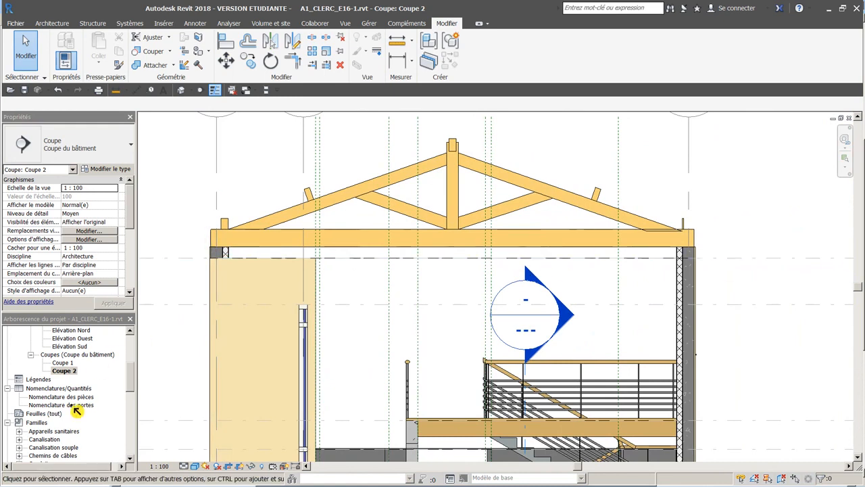
{"action": "left_click_drag", "start_coordinate": [131, 385], "coordinate": [135, 347]}
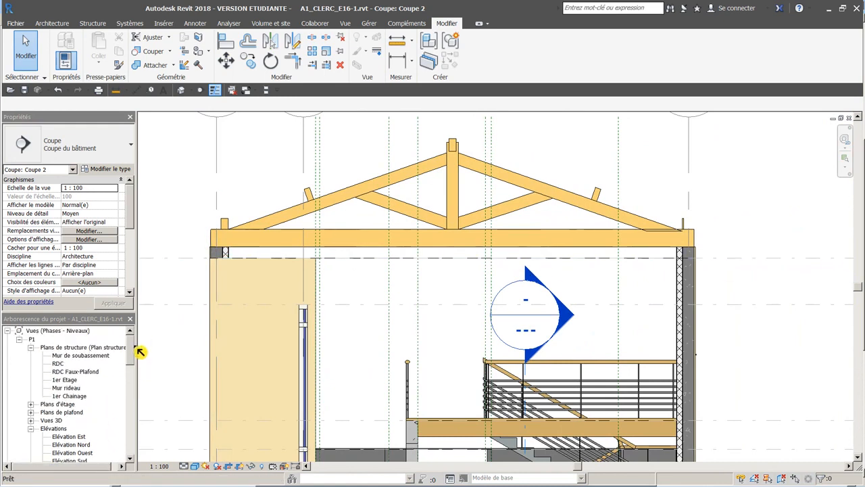
{"action": "double_click", "coordinate": [69, 396]}
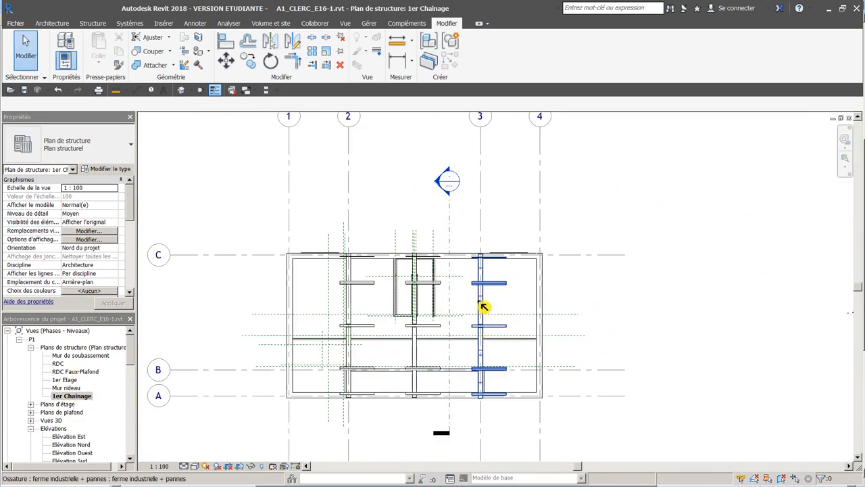
{"action": "left_click", "coordinate": [449, 228]}
{"action": "left_click_drag", "start_coordinate": [453, 231], "coordinate": [519, 236], "text": "ctrl"}
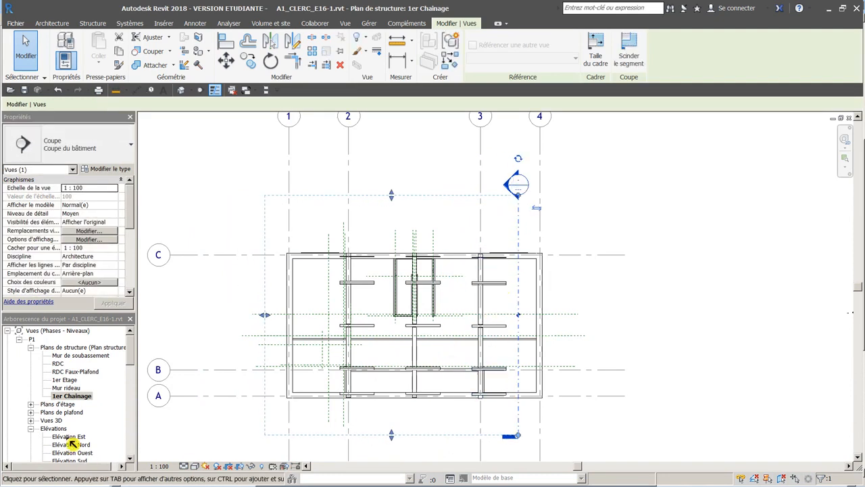
{"action": "left_click_drag", "start_coordinate": [131, 360], "coordinate": [131, 381]}
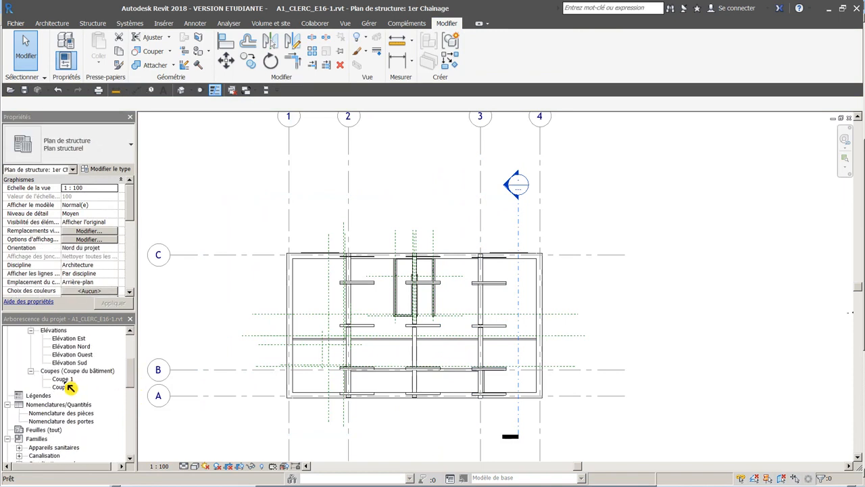
{"action": "left_click", "coordinate": [70, 389]}
{"action": "double_click", "coordinate": [69, 390]}
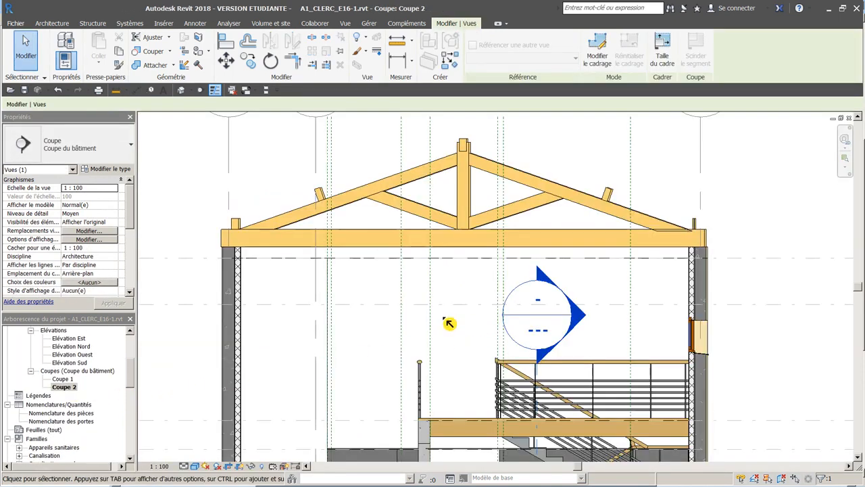
Step: Align the front end of the grid 3 truss with the outer core face of the wall at grid A
{"action": "scroll", "coordinate": [371, 294], "scroll_direction": "up", "scroll_amount": 3}
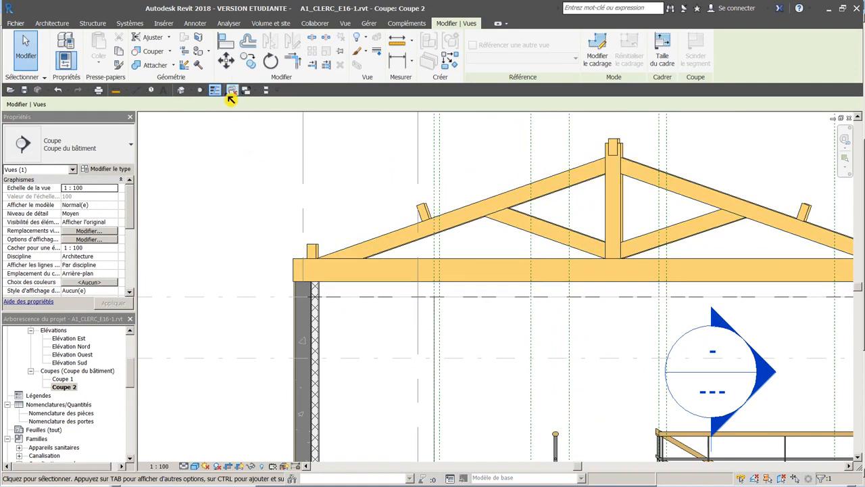
{"action": "left_click", "coordinate": [227, 44]}
{"action": "scroll", "coordinate": [303, 347], "scroll_direction": "up", "scroll_amount": 4}
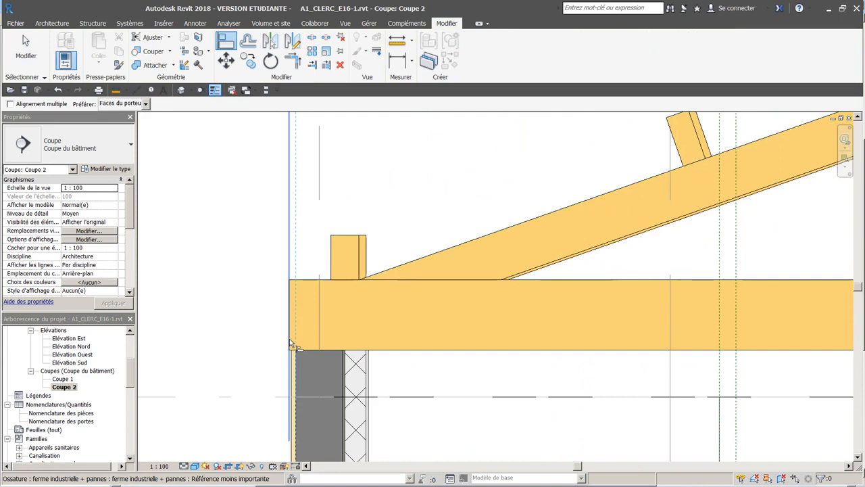
{"action": "left_click", "coordinate": [291, 345]}
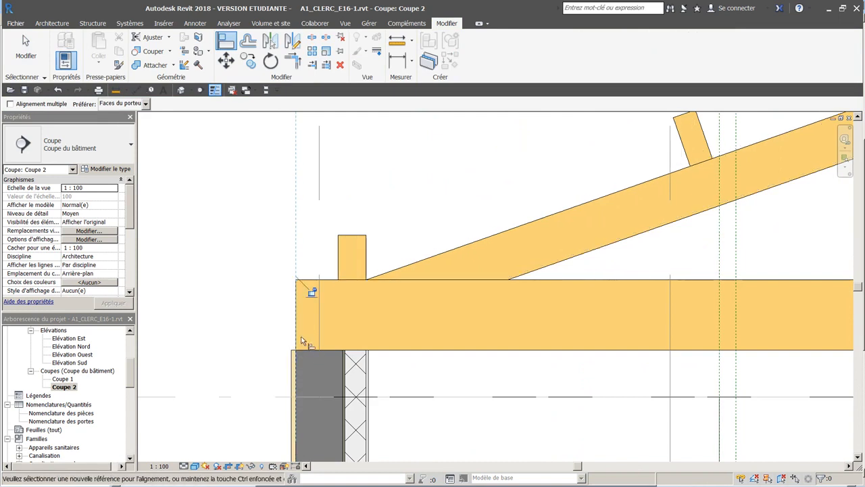
{"action": "key", "text": "Escape"}
Step: Return to the 1er Chainage plan and examine how the three trusses and their purlins sit relative to the walls and grids
{"action": "scroll", "coordinate": [446, 367], "scroll_direction": "down", "scroll_amount": 8}
{"action": "middle_click_drag", "start_coordinate": [453, 364], "coordinate": [323, 263]}
{"action": "scroll", "coordinate": [324, 267], "scroll_direction": "down", "scroll_amount": 1}
{"action": "scroll", "coordinate": [329, 276], "scroll_direction": "down", "scroll_amount": 1}
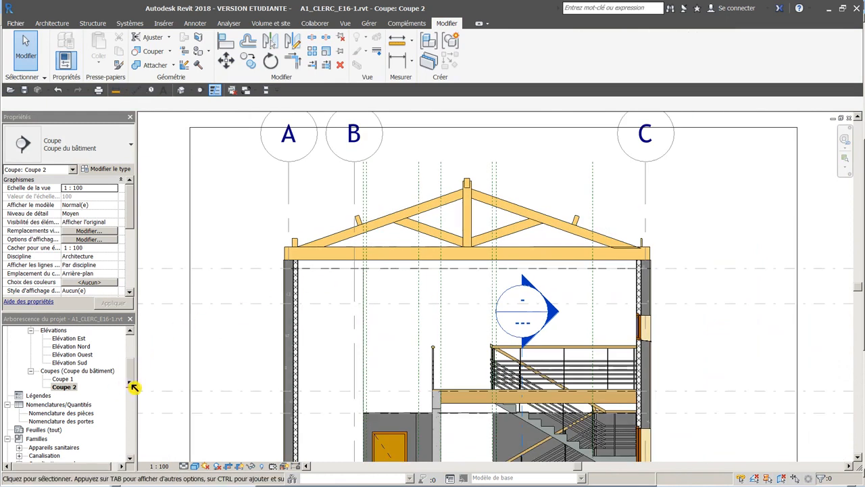
{"action": "left_click_drag", "start_coordinate": [133, 386], "coordinate": [131, 361]}
{"action": "double_click", "coordinate": [72, 395]}
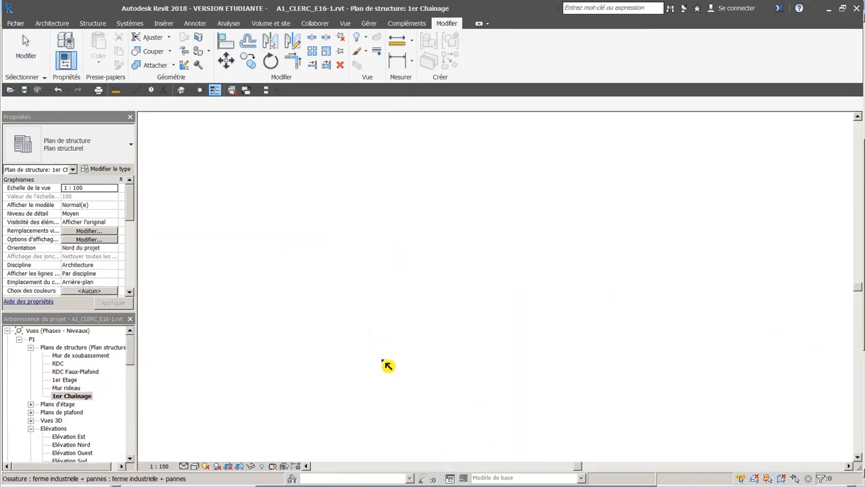
{"action": "scroll", "coordinate": [398, 331], "scroll_direction": "up", "scroll_amount": 2}
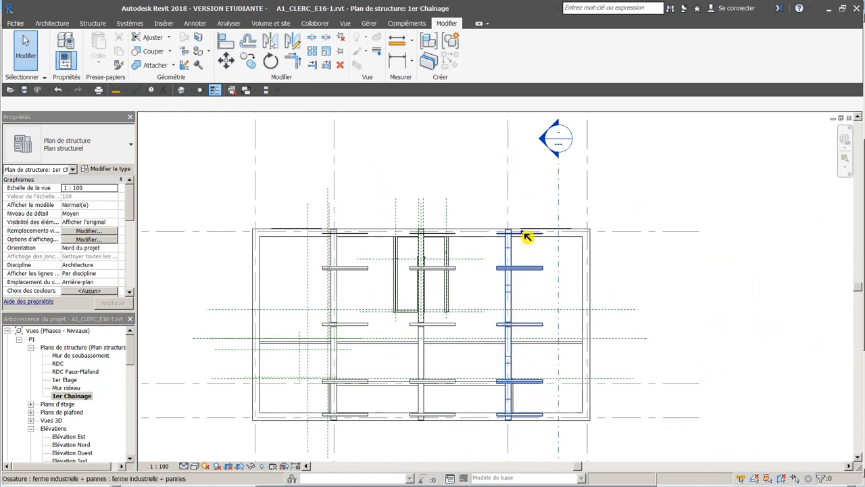
{"action": "scroll", "coordinate": [484, 321], "scroll_direction": "up", "scroll_amount": 1}
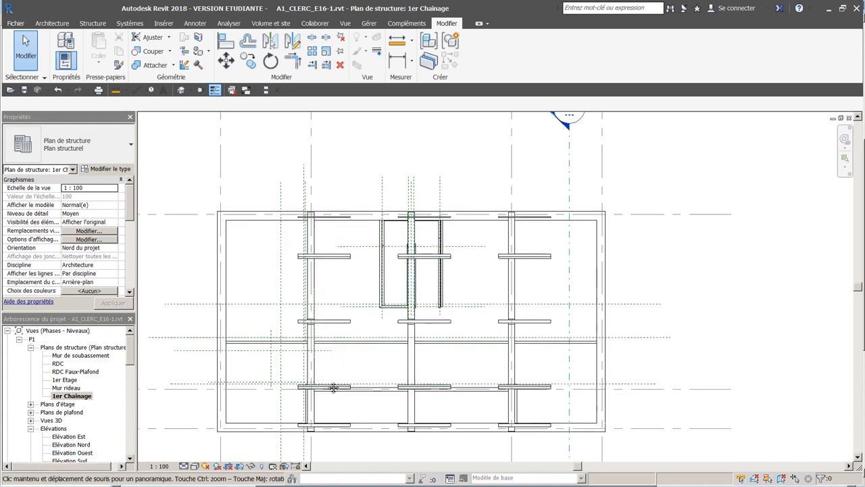
{"action": "middle_click_drag", "start_coordinate": [332, 400], "coordinate": [350, 341]}
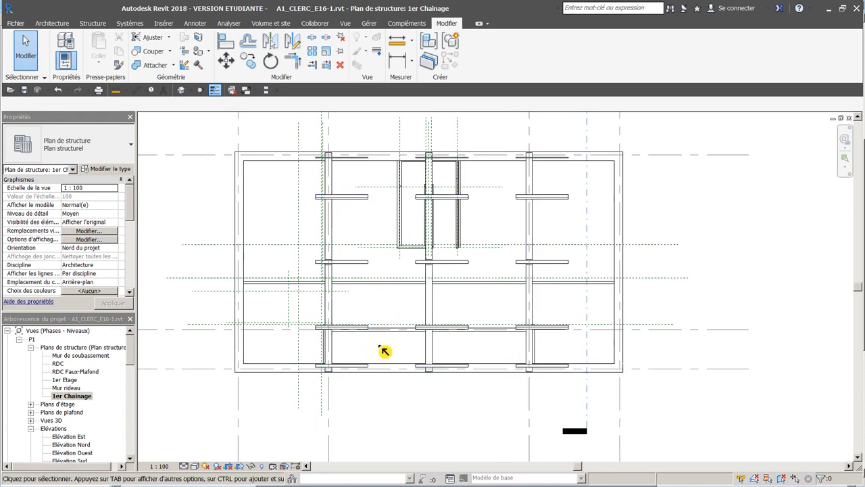
{"action": "scroll", "coordinate": [396, 346], "scroll_direction": "down", "scroll_amount": 3}
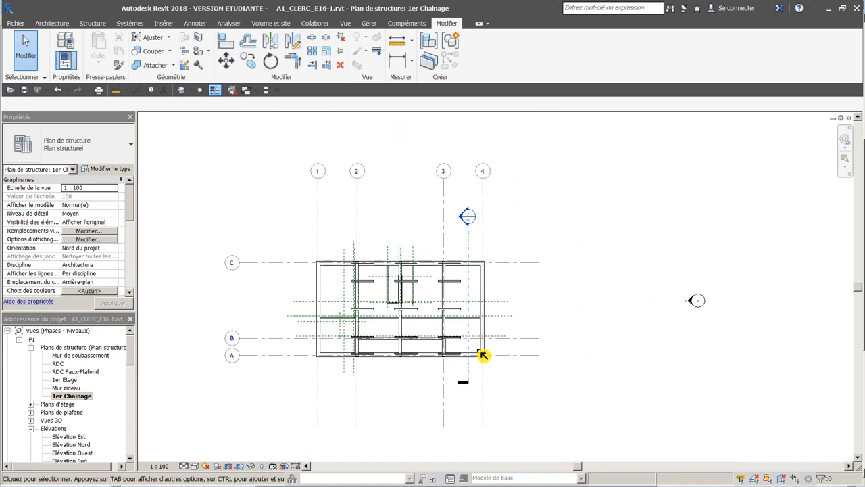
{"action": "scroll", "coordinate": [315, 353], "scroll_direction": "down", "scroll_amount": 2}
{"action": "middle_click_drag", "start_coordinate": [315, 353], "coordinate": [326, 302]}
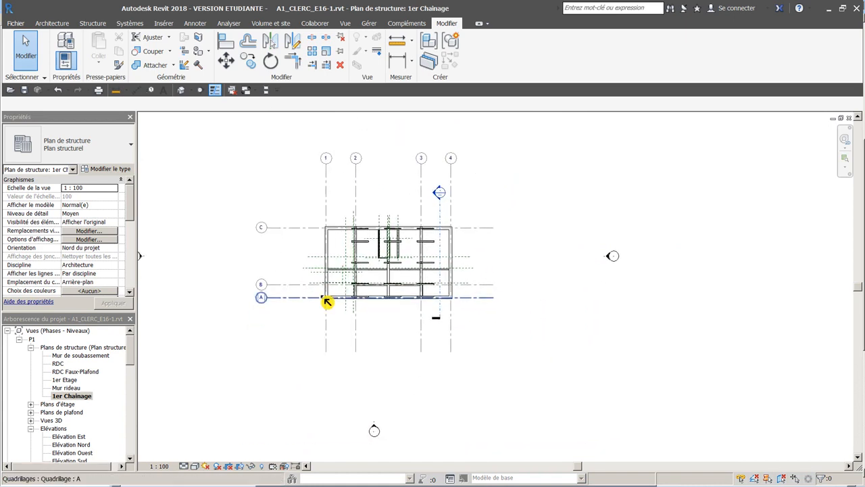
{"action": "scroll", "coordinate": [327, 302], "scroll_direction": "up", "scroll_amount": 2}
{"action": "scroll", "coordinate": [380, 348], "scroll_direction": "down", "scroll_amount": 1}
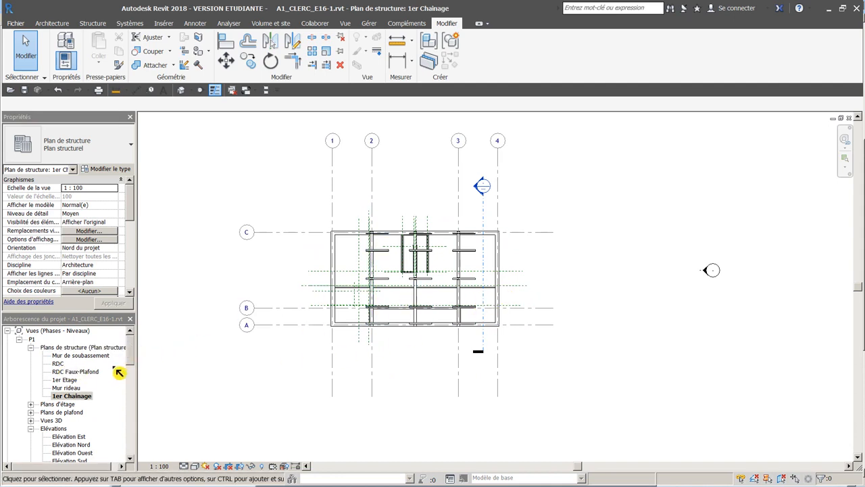
Step: Open section Coupe 1 and extend its crop region upward to include the roof trusses above the 1er Chainage level
{"action": "scroll", "coordinate": [133, 372], "scroll_direction": "down", "scroll_amount": 5}
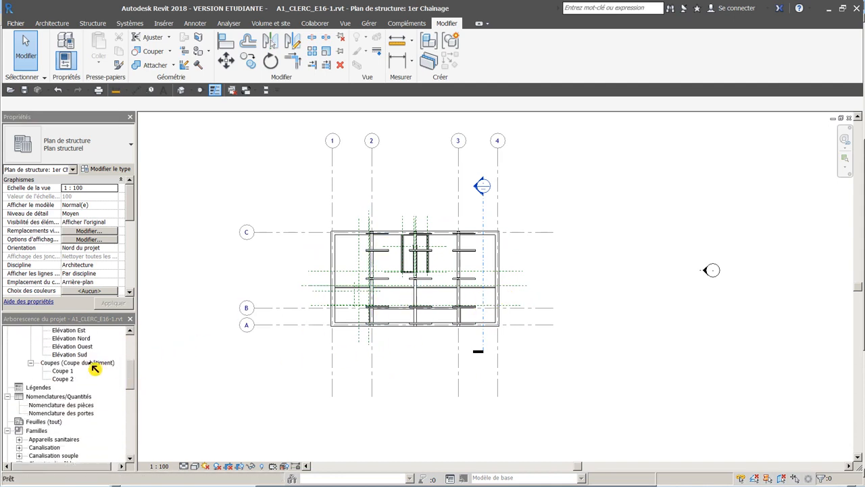
{"action": "double_click", "coordinate": [68, 371]}
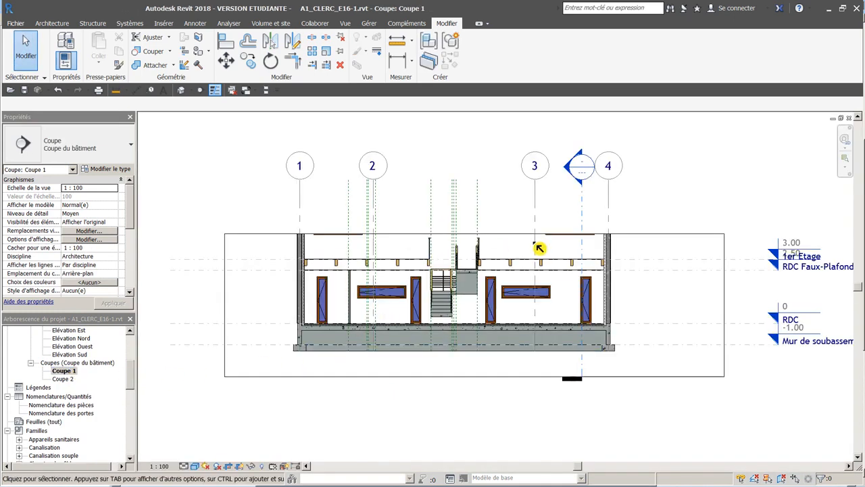
{"action": "left_click", "coordinate": [661, 236]}
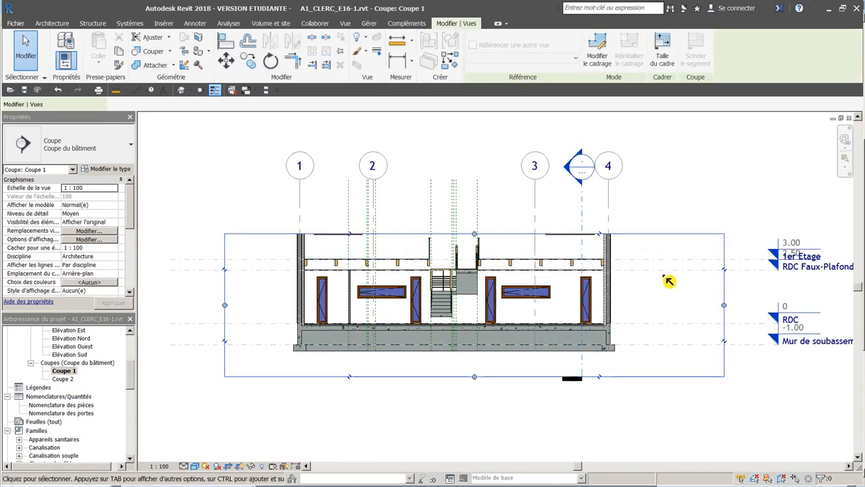
{"action": "middle_click_drag", "start_coordinate": [613, 282], "coordinate": [651, 346]}
{"action": "left_click_drag", "start_coordinate": [458, 298], "coordinate": [468, 206]}
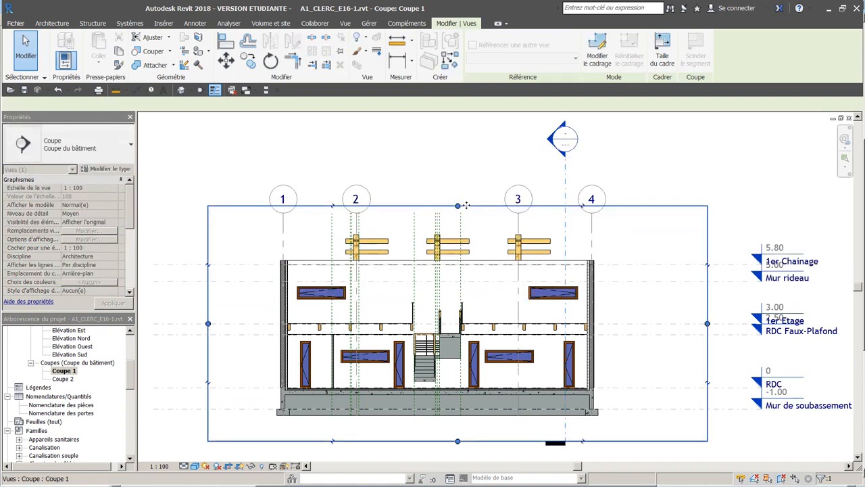
{"action": "left_click", "coordinate": [471, 216]}
{"action": "left_click", "coordinate": [641, 259]}
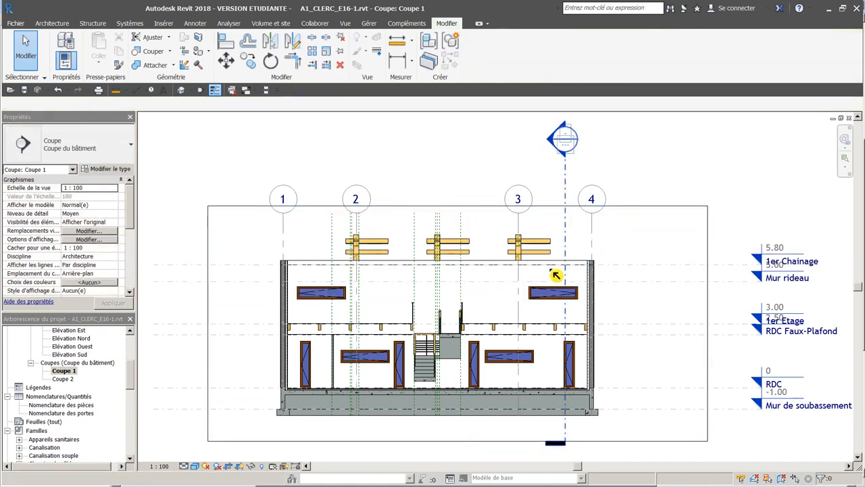
Step: In the 1er Chainage plan, move the Coupe 1 section line between grids A and B, and reopen the section
{"action": "left_click_drag", "start_coordinate": [132, 377], "coordinate": [132, 341]}
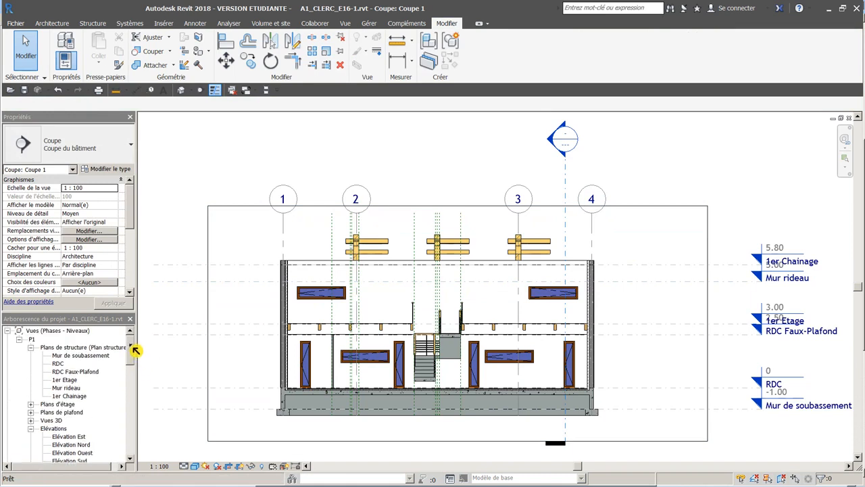
{"action": "double_click", "coordinate": [72, 395]}
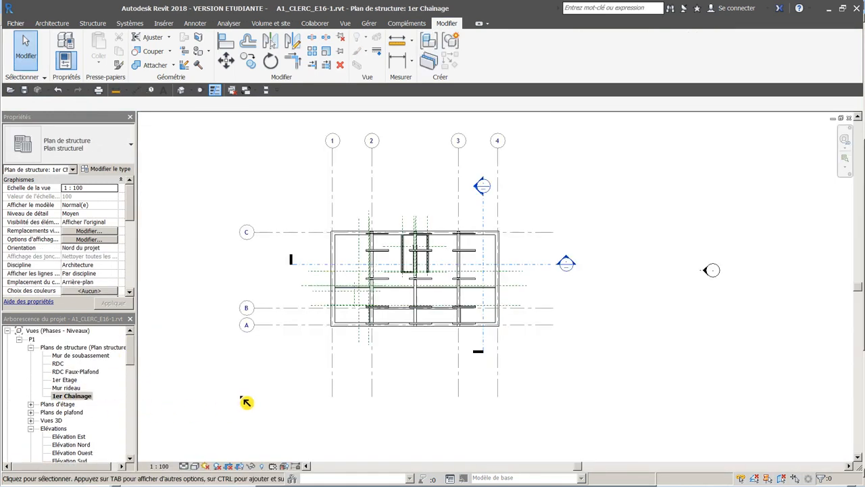
{"action": "left_click", "coordinate": [525, 268]}
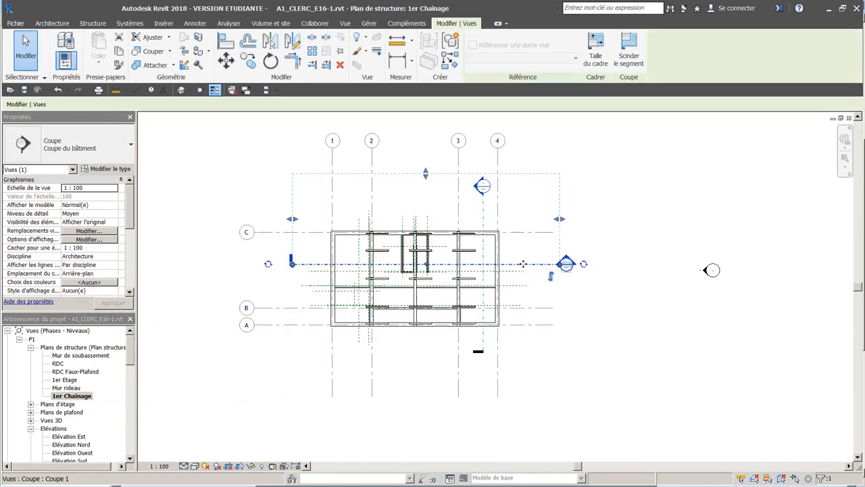
{"action": "left_click_drag", "start_coordinate": [521, 265], "coordinate": [517, 318]}
{"action": "scroll", "coordinate": [433, 335], "scroll_direction": "up", "scroll_amount": 1}
{"action": "scroll", "coordinate": [436, 338], "scroll_direction": "up", "scroll_amount": 4}
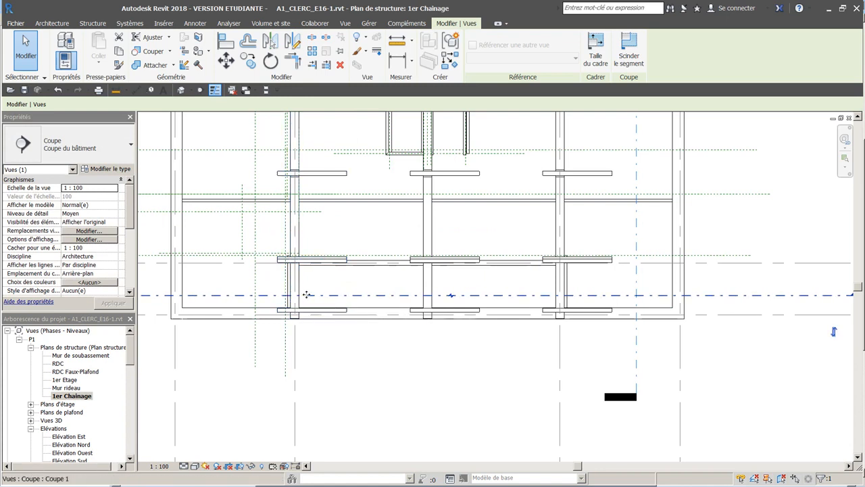
{"action": "scroll", "coordinate": [132, 365], "scroll_direction": "down", "scroll_amount": 5}
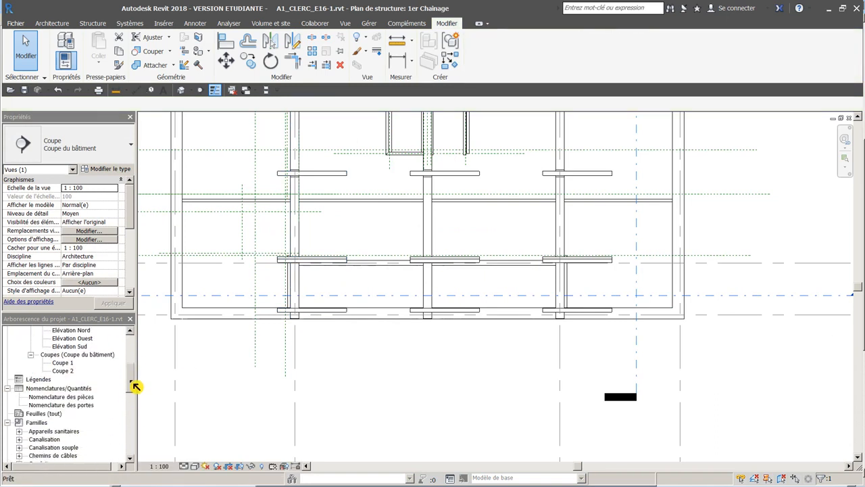
{"action": "double_click", "coordinate": [64, 346]}
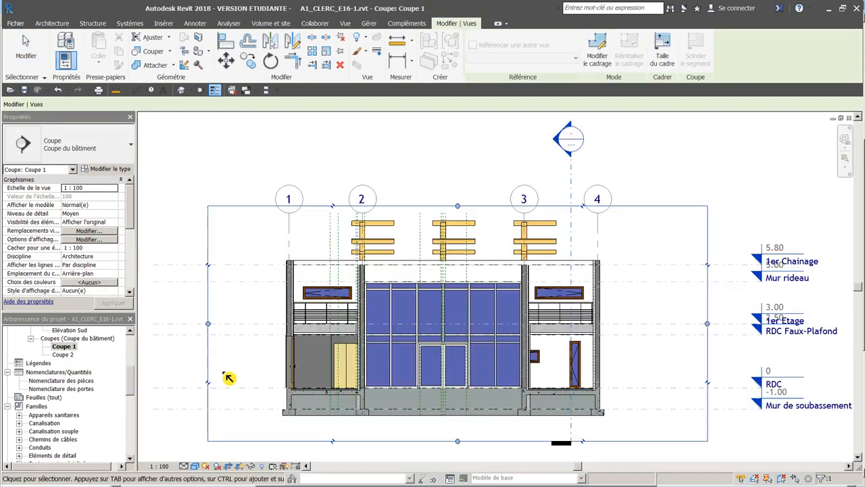
Step: Examine in Coupe 1 how the three trusses sit relative to the load-bearing walls at grids 2 and 3
{"action": "scroll", "coordinate": [392, 280], "scroll_direction": "up", "scroll_amount": 3}
{"action": "scroll", "coordinate": [370, 277], "scroll_direction": "up", "scroll_amount": 2}
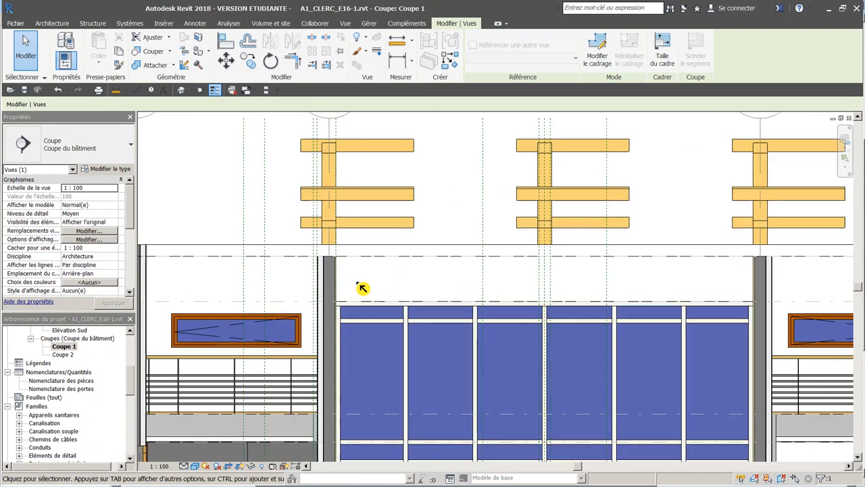
{"action": "scroll", "coordinate": [386, 324], "scroll_direction": "down", "scroll_amount": 2}
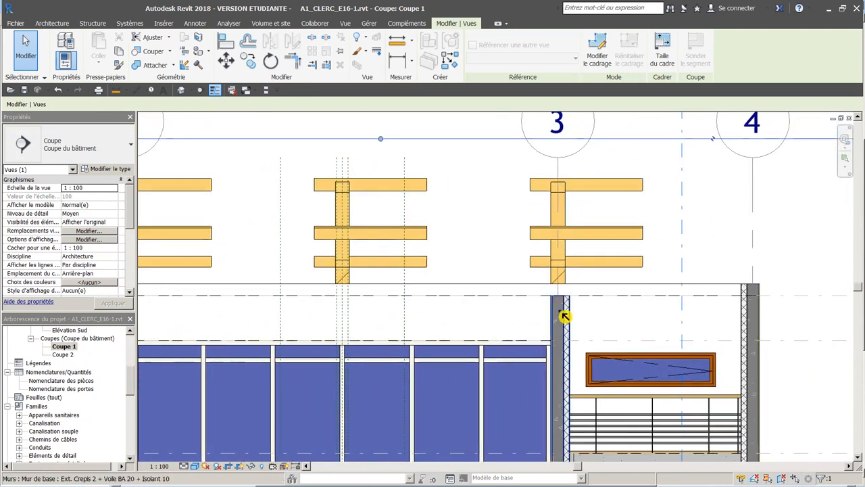
{"action": "scroll", "coordinate": [588, 297], "scroll_direction": "up", "scroll_amount": 4}
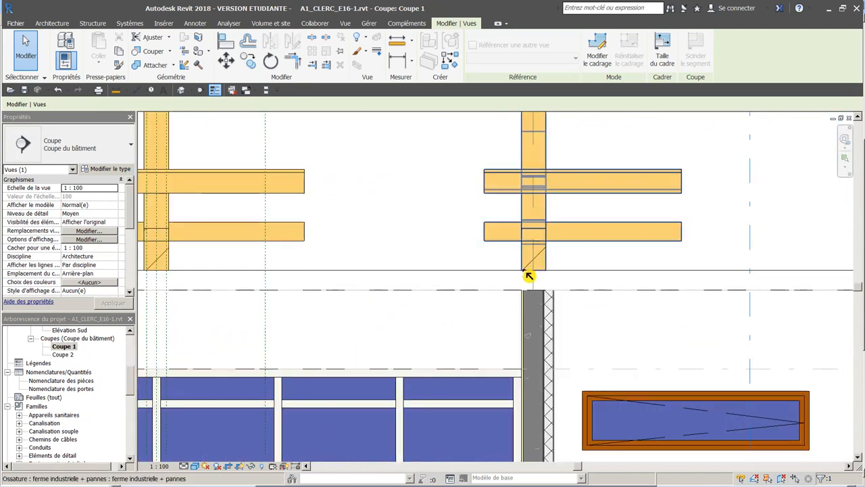
{"action": "middle_click_drag", "start_coordinate": [447, 334], "coordinate": [598, 338]}
{"action": "scroll", "coordinate": [473, 327], "scroll_direction": "down", "scroll_amount": 2}
{"action": "middle_click_drag", "start_coordinate": [328, 329], "coordinate": [327, 329]}
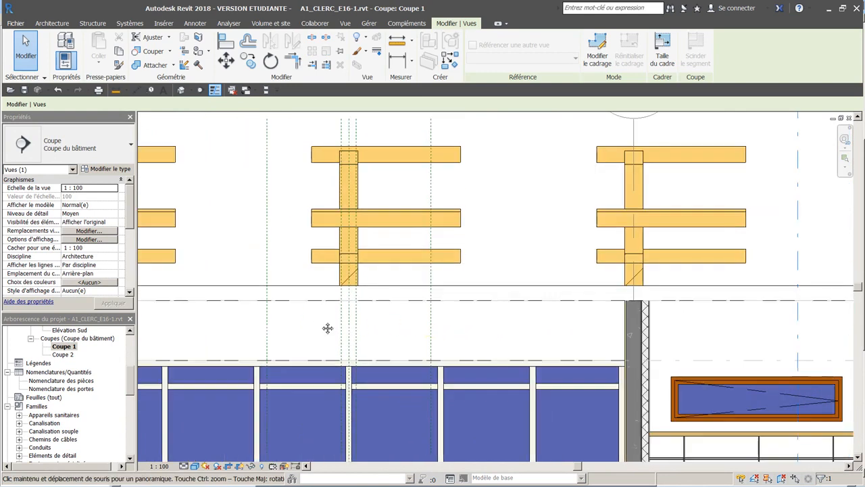
{"action": "scroll", "coordinate": [386, 334], "scroll_direction": "down", "scroll_amount": 2}
{"action": "scroll", "coordinate": [280, 344], "scroll_direction": "up", "scroll_amount": 2}
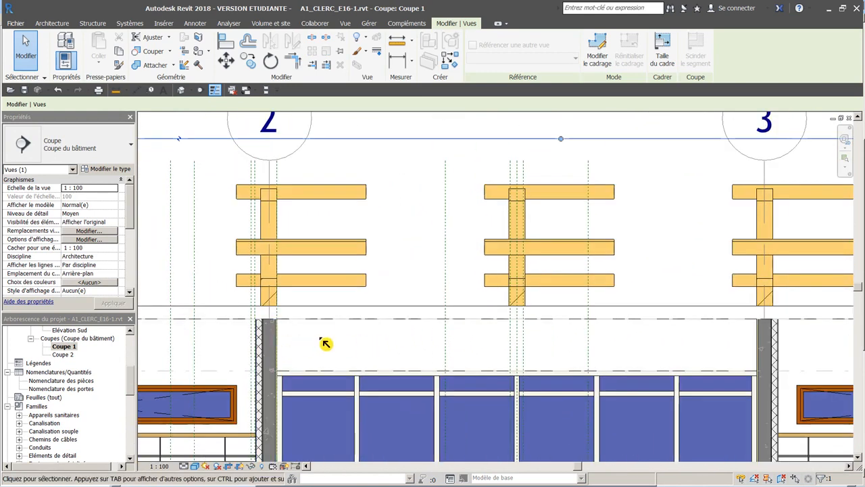
{"action": "scroll", "coordinate": [335, 348], "scroll_direction": "up", "scroll_amount": 1}
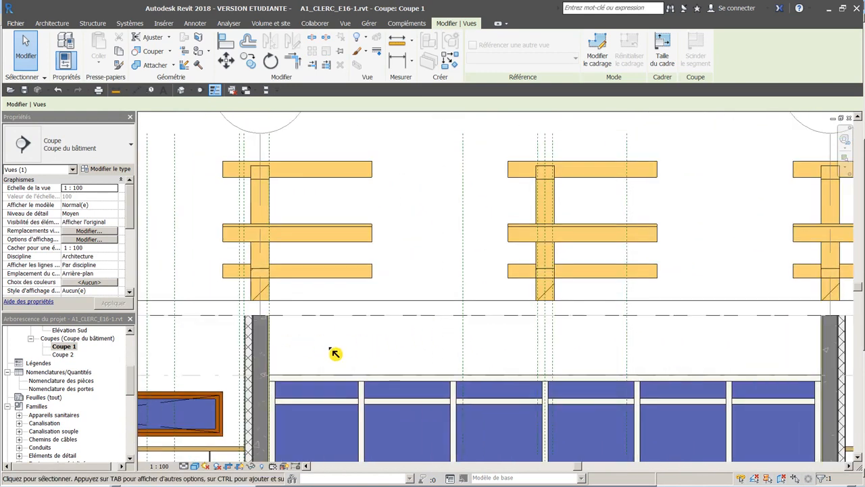
{"action": "scroll", "coordinate": [335, 353], "scroll_direction": "down", "scroll_amount": 1}
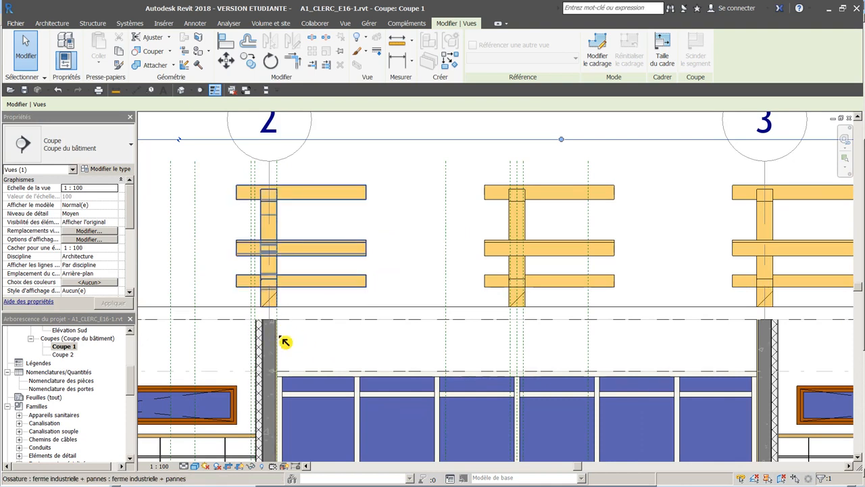
Step: Align the grid 2 truss's side facing the curtain wall with the outer core face of the wall beneath it
{"action": "scroll", "coordinate": [281, 346], "scroll_direction": "up", "scroll_amount": 1}
{"action": "scroll", "coordinate": [234, 331], "scroll_direction": "up", "scroll_amount": 1}
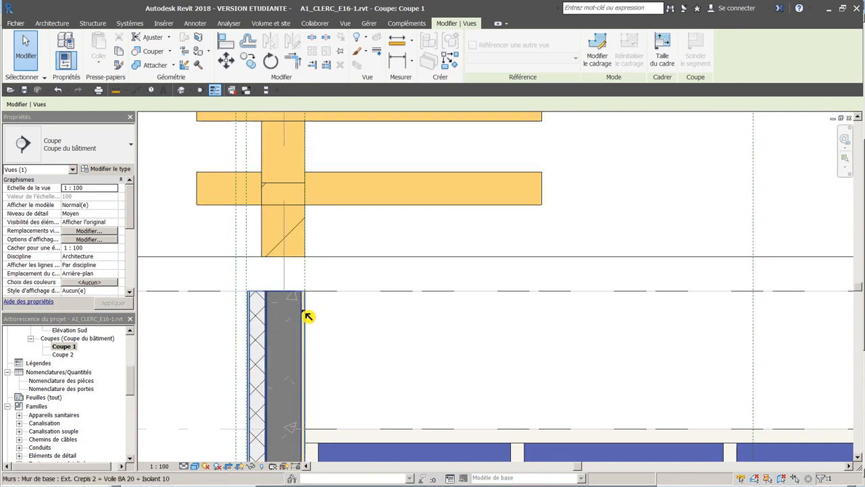
{"action": "middle_click_drag", "start_coordinate": [349, 332], "coordinate": [413, 362]}
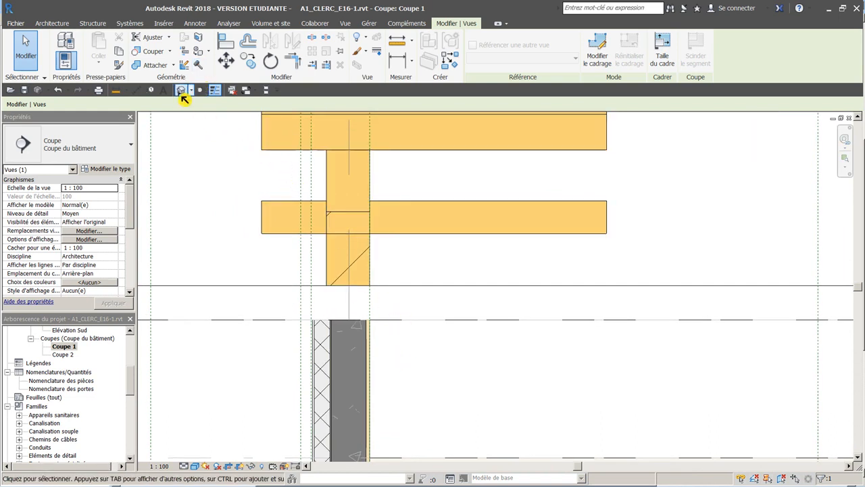
{"action": "left_click", "coordinate": [226, 44]}
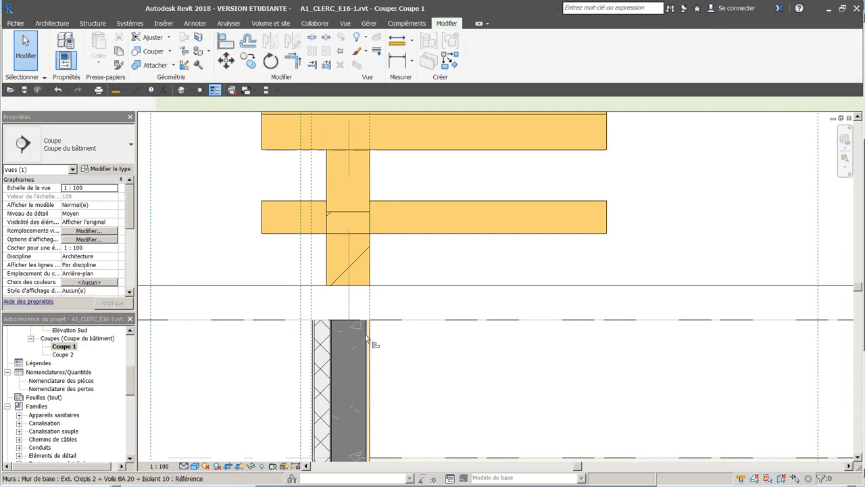
{"action": "scroll", "coordinate": [365, 336], "scroll_direction": "up", "scroll_amount": 3}
{"action": "left_click", "coordinate": [367, 334]}
{"action": "left_click", "coordinate": [373, 242]}
Step: Align the grid 3 truss's side facing the curtain wall with the outer core face of the wall beneath it
{"action": "scroll", "coordinate": [465, 327], "scroll_direction": "down", "scroll_amount": 3}
{"action": "scroll", "coordinate": [466, 327], "scroll_direction": "down", "scroll_amount": 1}
{"action": "middle_click_drag", "start_coordinate": [510, 323], "coordinate": [27, 323]}
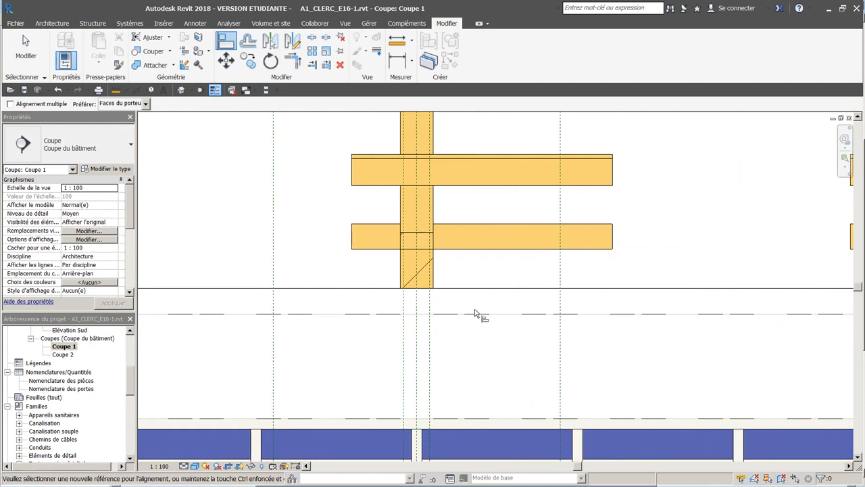
{"action": "scroll", "coordinate": [452, 311], "scroll_direction": "down", "scroll_amount": 4}
{"action": "middle_click_drag", "start_coordinate": [486, 325], "coordinate": [363, 308]}
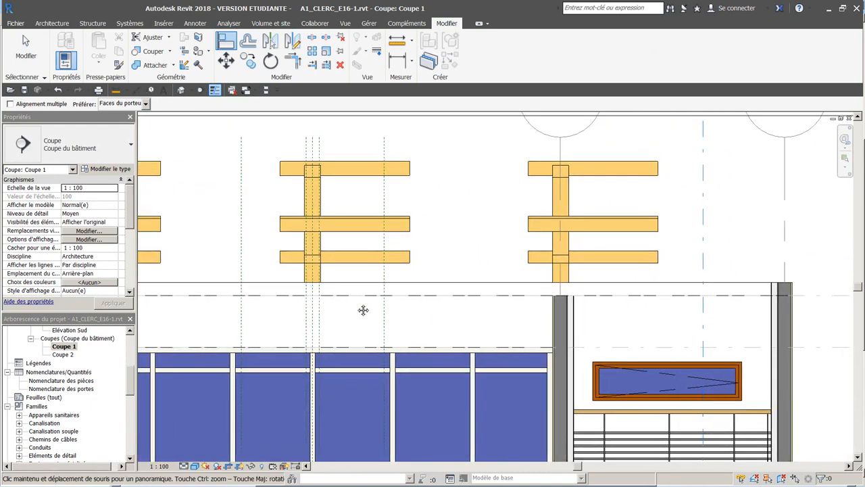
{"action": "middle_click_drag", "start_coordinate": [416, 301], "coordinate": [270, 301]}
{"action": "scroll", "coordinate": [430, 291], "scroll_direction": "up", "scroll_amount": 6}
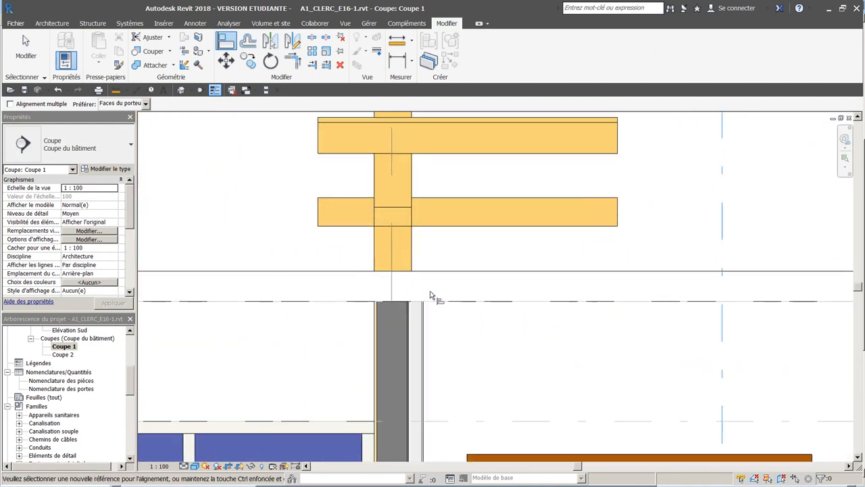
{"action": "scroll", "coordinate": [385, 311], "scroll_direction": "up", "scroll_amount": 3}
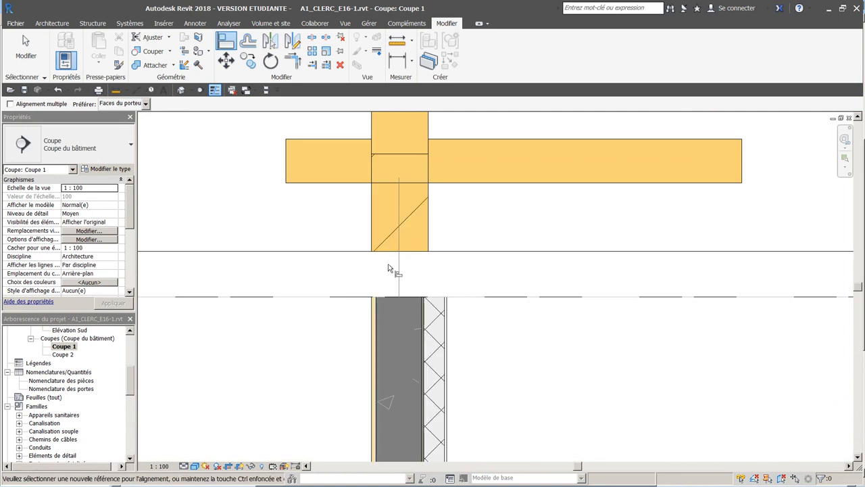
{"action": "left_click", "coordinate": [377, 304]}
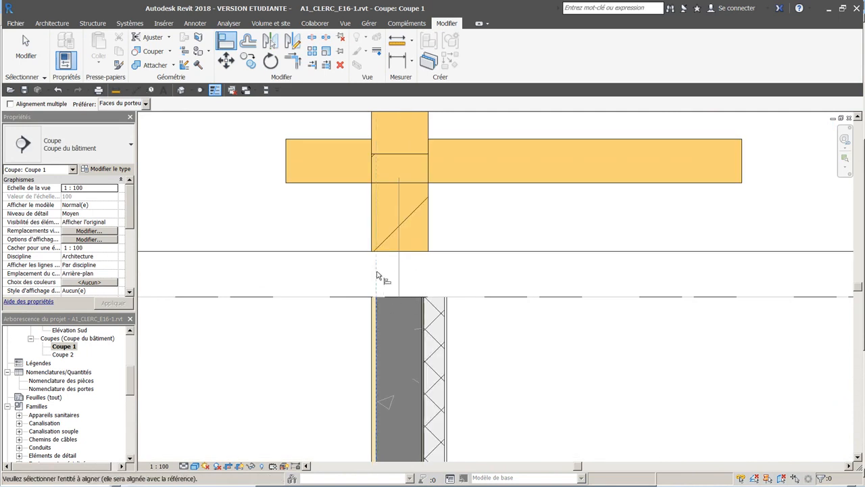
{"action": "left_click", "coordinate": [373, 248]}
{"action": "key", "text": "Escape"}
{"action": "key", "text": "Escape"}
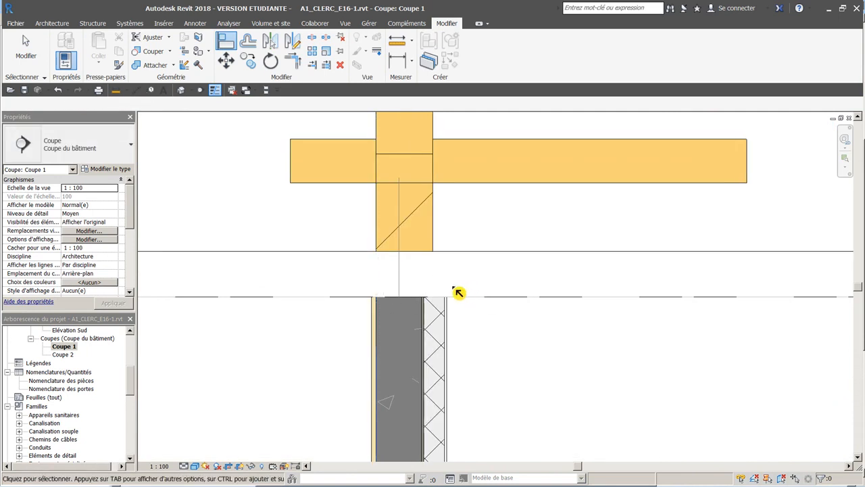
Step: Open the 3D view and examine the three trusses and their purlins from the front and above
{"action": "scroll", "coordinate": [406, 288], "scroll_direction": "down", "scroll_amount": 4}
{"action": "scroll", "coordinate": [372, 294], "scroll_direction": "down", "scroll_amount": 5}
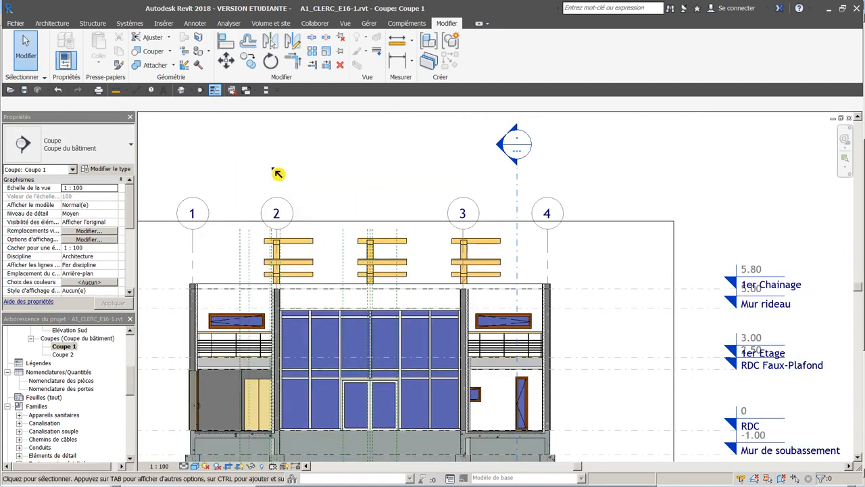
{"action": "left_click", "coordinate": [181, 90]}
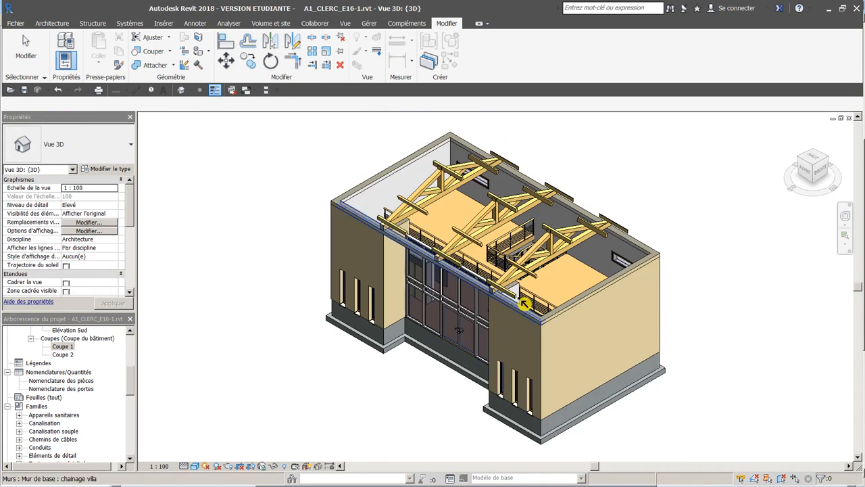
{"action": "middle_click_drag", "start_coordinate": [558, 282], "coordinate": [628, 294], "text": "shift"}
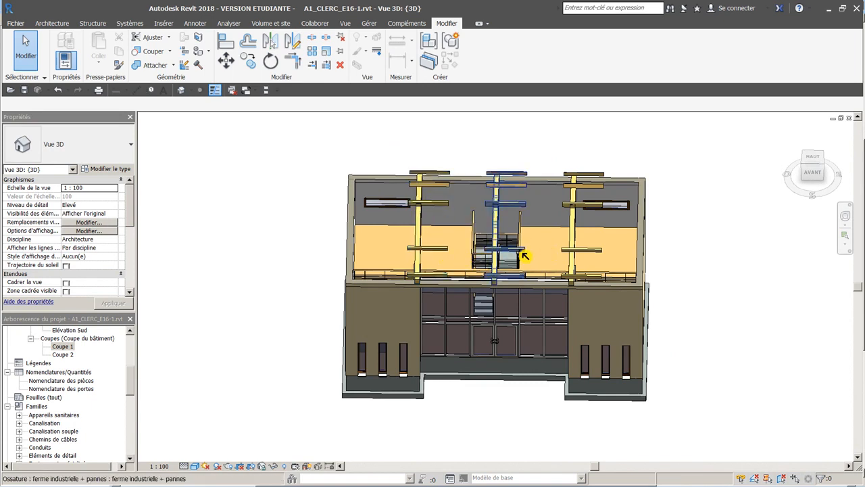
{"action": "scroll", "coordinate": [441, 259], "scroll_direction": "up", "scroll_amount": 2}
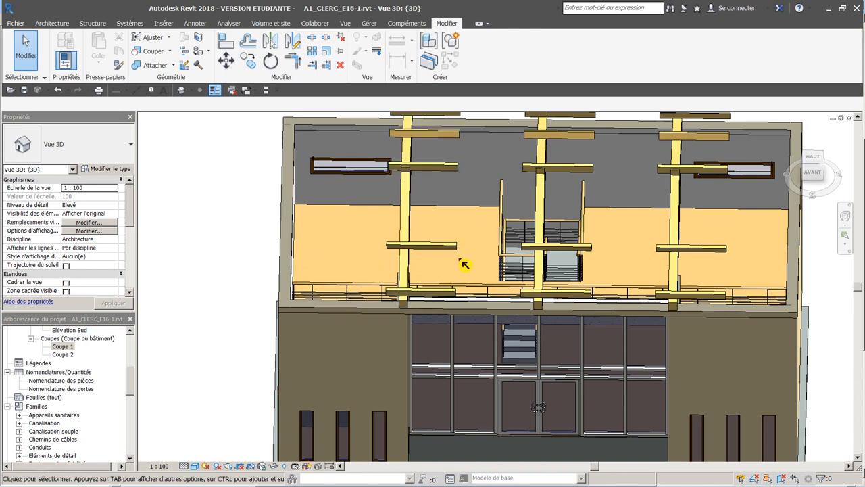
{"action": "scroll", "coordinate": [465, 265], "scroll_direction": "down", "scroll_amount": 3}
Step: In the 1er Chainage structural plan, extend the outer ends of the grid 2 truss's purlins to the nearest end wall's inner face
{"action": "left_click_drag", "start_coordinate": [130, 385], "coordinate": [137, 357]}
{"action": "left_click", "coordinate": [85, 386]}
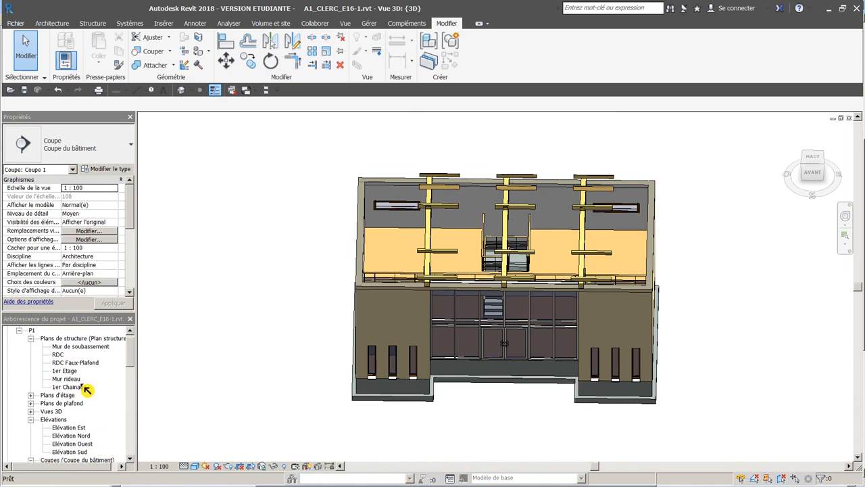
{"action": "double_click", "coordinate": [84, 387]}
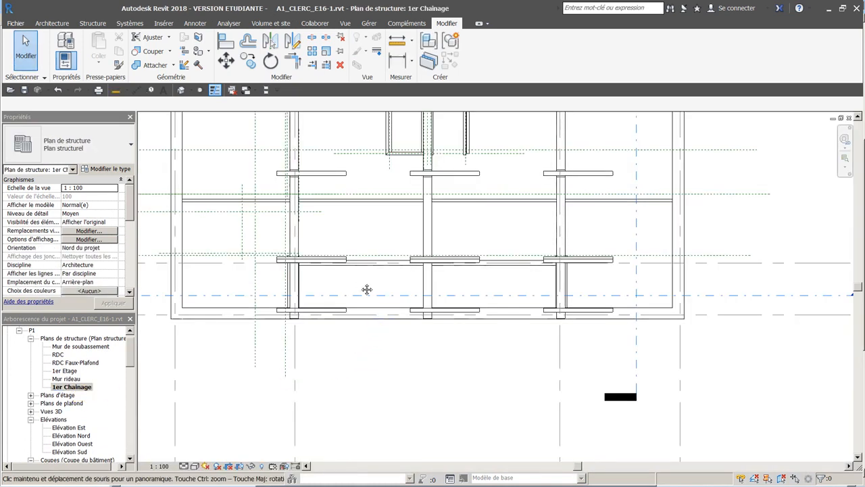
{"action": "middle_click_drag", "start_coordinate": [361, 284], "coordinate": [415, 415]}
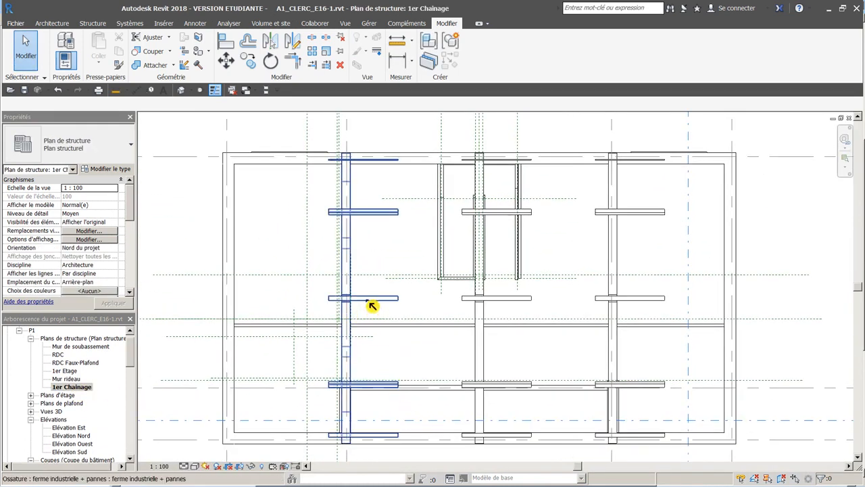
{"action": "left_click", "coordinate": [351, 290]}
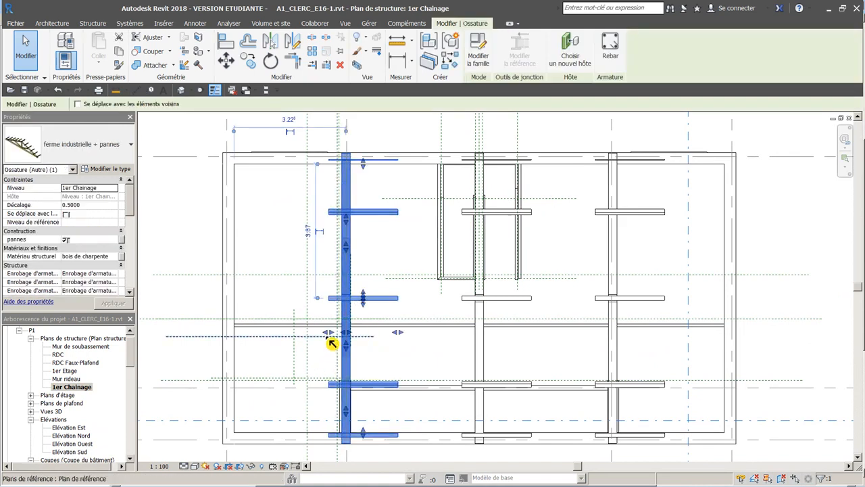
{"action": "mouse_move", "coordinate": [326, 337]}
{"action": "left_mouse_down"}
{"action": "mouse_move", "coordinate": [315, 335]}
{"action": "mouse_move", "coordinate": [330, 352]}
{"action": "left_mouse_up"}
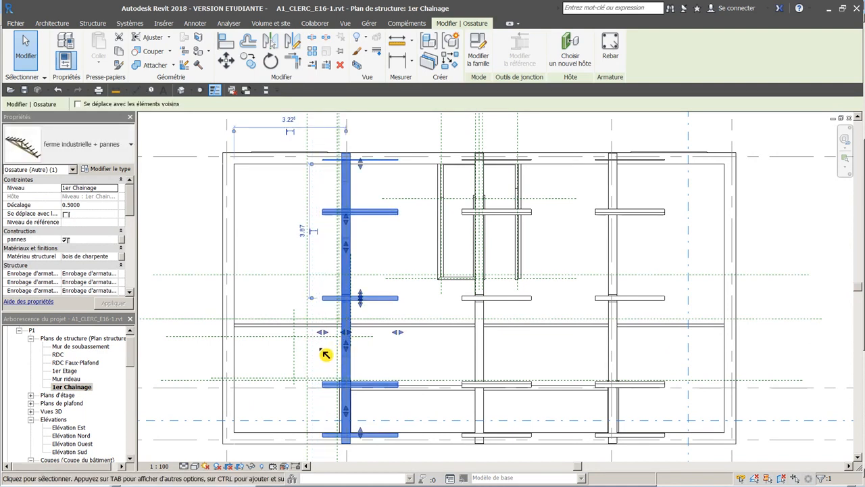
{"action": "left_click_drag", "start_coordinate": [318, 336], "coordinate": [233, 332]}
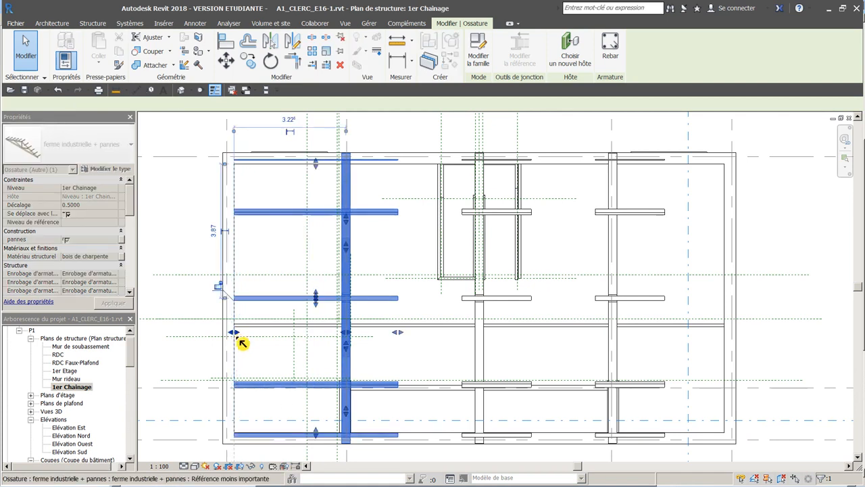
{"action": "left_click", "coordinate": [283, 259]}
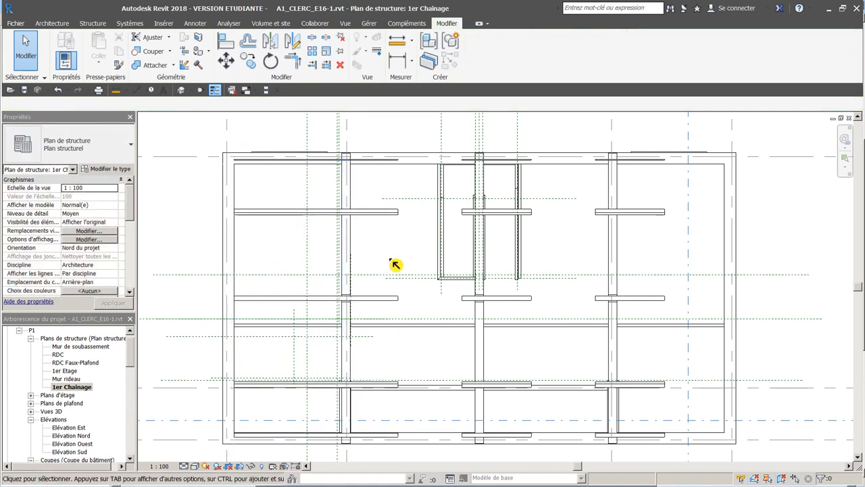
Step: Extend the outer ends of the grid 3 truss's purlins to the inner face of the end wall nearest grid 3
{"action": "left_click", "coordinate": [653, 299]}
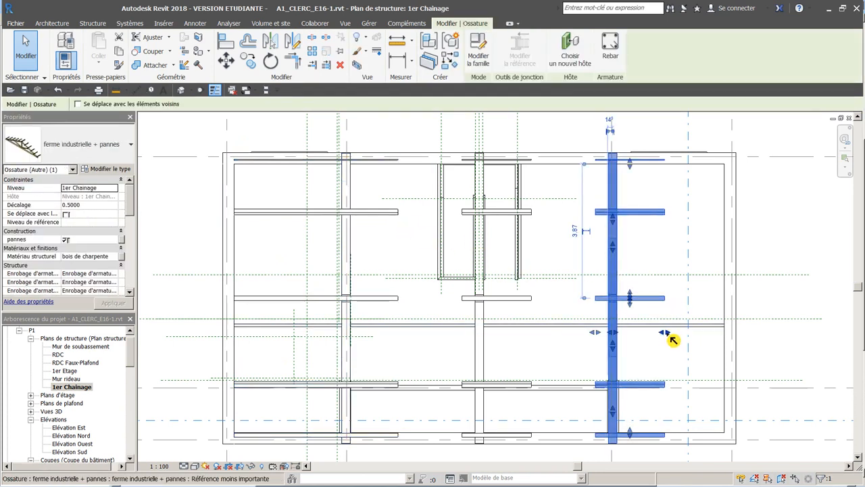
{"action": "left_click_drag", "start_coordinate": [682, 336], "coordinate": [725, 338]}
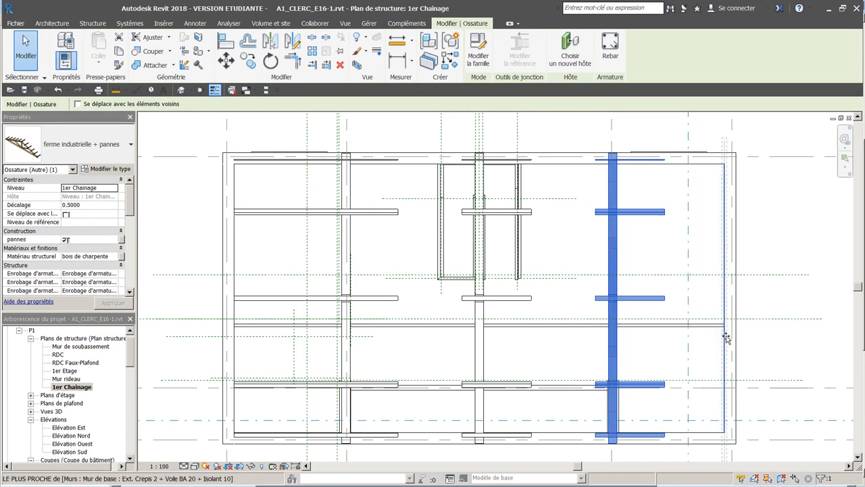
{"action": "left_click_drag", "start_coordinate": [717, 360], "coordinate": [715, 360]}
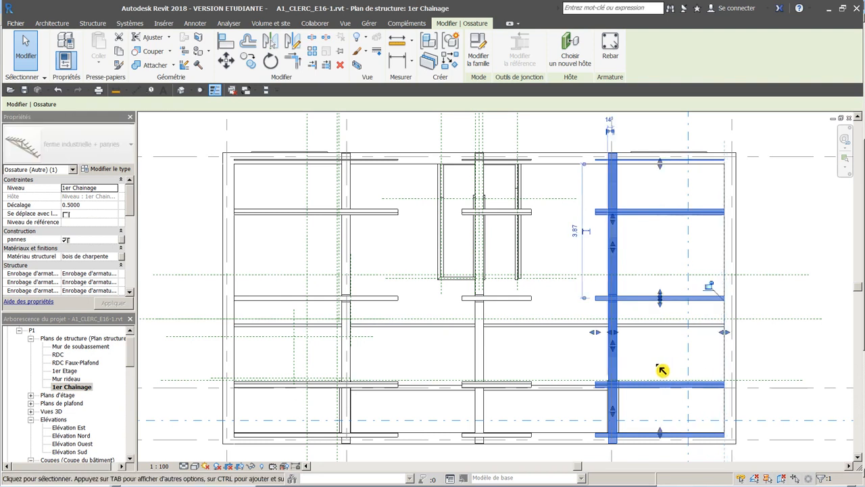
Step: Shorten the grid 2 truss's purlins towards the building's centre so they end at that truss's inner side
{"action": "left_click", "coordinate": [384, 301]}
{"action": "left_click_drag", "start_coordinate": [391, 334], "coordinate": [348, 334]}
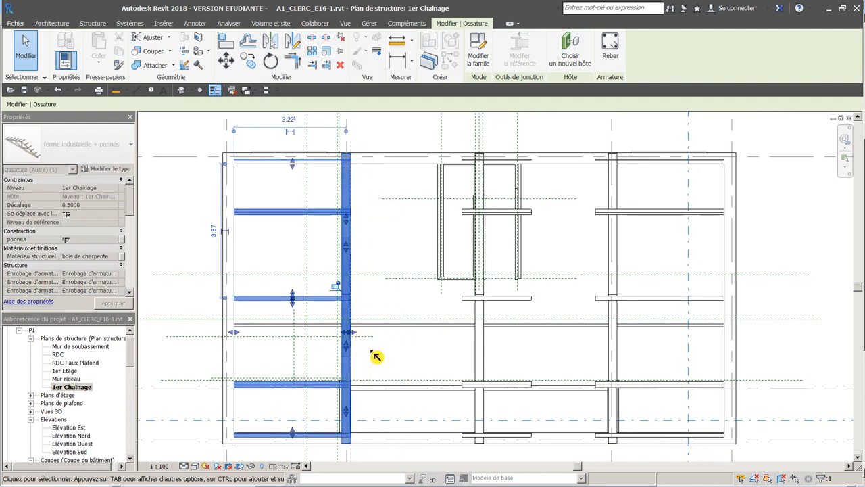
{"action": "left_click", "coordinate": [406, 309]}
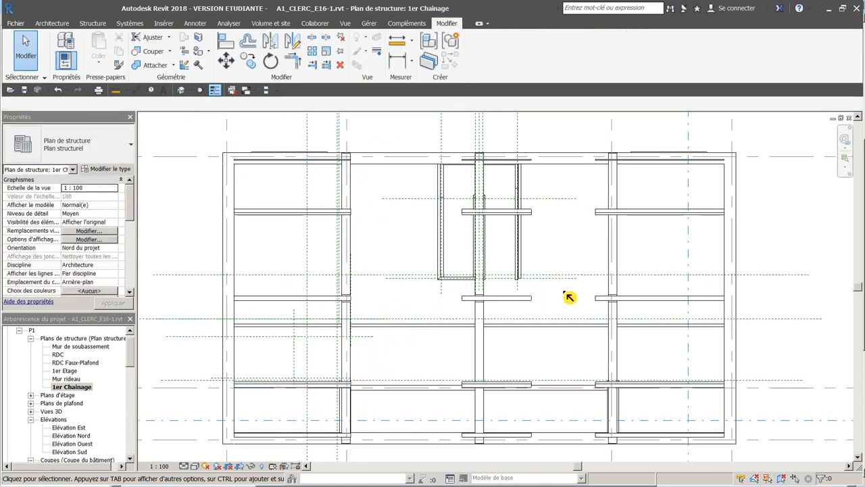
Step: Shorten the grid 3 truss's purlins towards the building's centre so they end on grid 3
{"action": "left_click", "coordinate": [636, 305]}
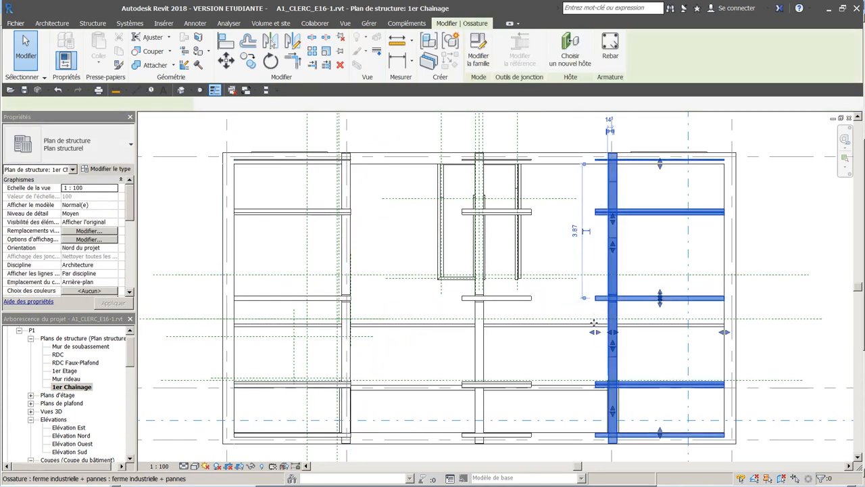
{"action": "left_click_drag", "start_coordinate": [606, 340], "coordinate": [613, 334]}
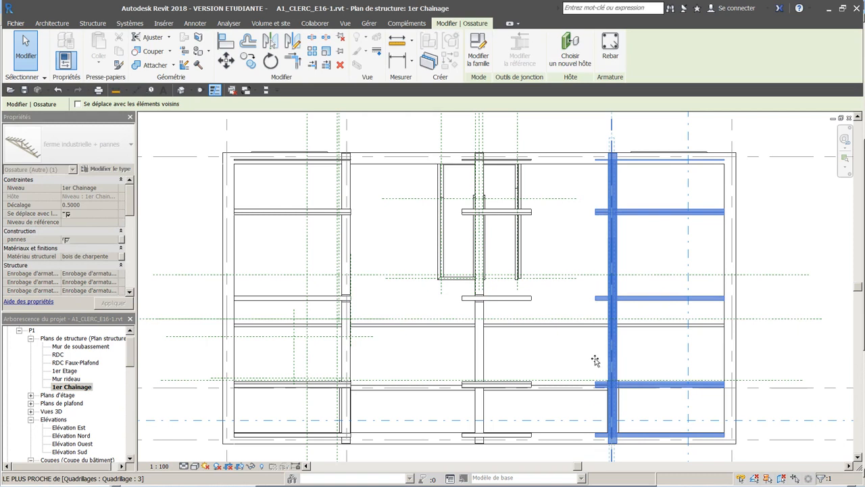
{"action": "left_click_drag", "start_coordinate": [576, 358], "coordinate": [604, 315]}
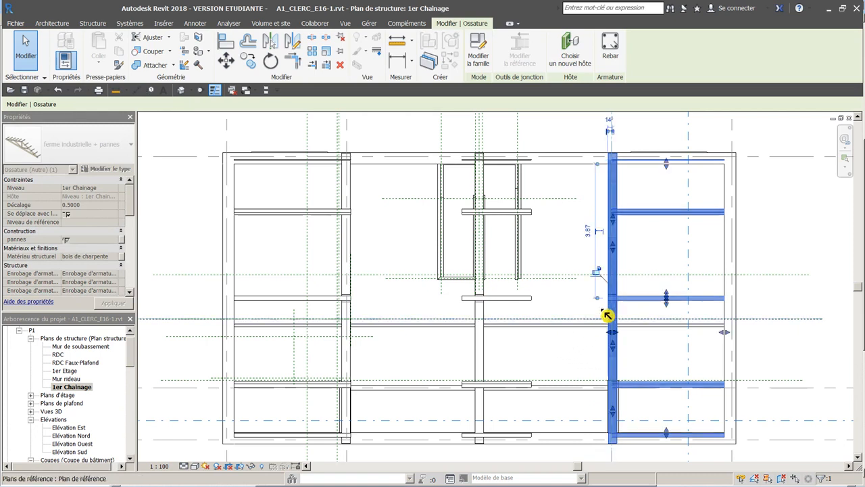
Step: Snap the grid 2 truss to grid 2 in plan
{"action": "left_click", "coordinate": [348, 294]}
{"action": "left_click_drag", "start_coordinate": [352, 337], "coordinate": [378, 345]}
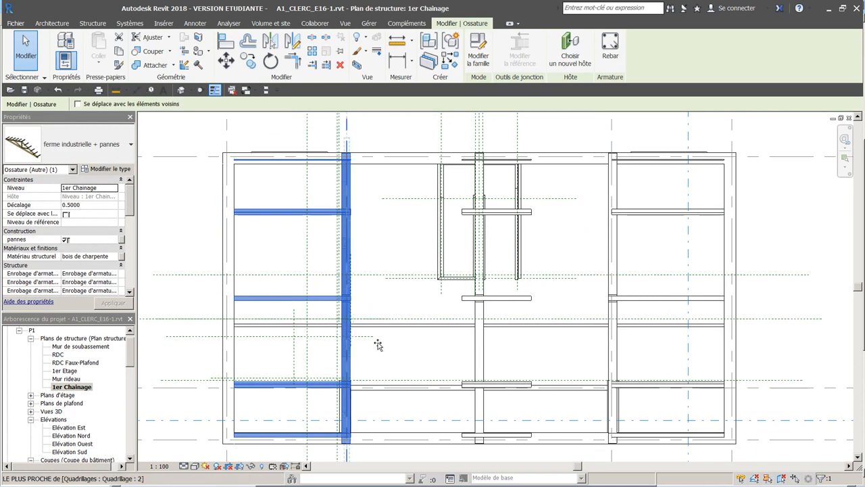
{"action": "left_click", "coordinate": [439, 354]}
Step: Extend the middle truss's purlins on both sides to meet the purlin ends of the grid 2 and grid 3 trusses
{"action": "left_click", "coordinate": [490, 301]}
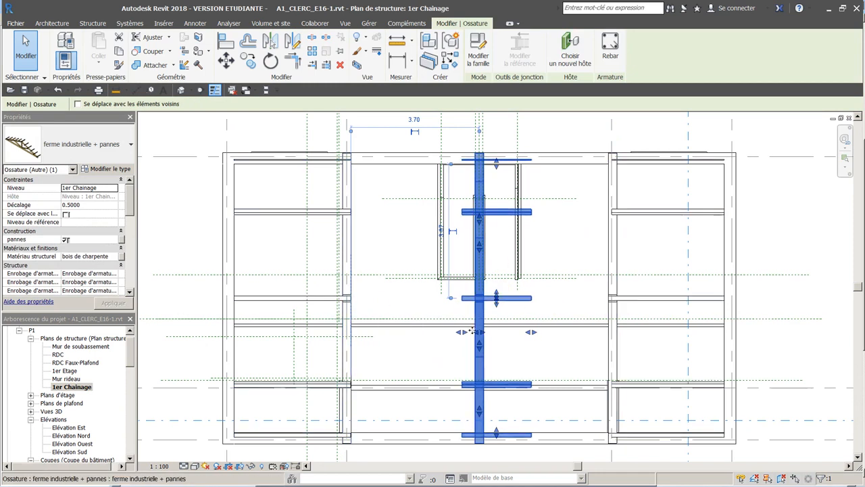
{"action": "left_click_drag", "start_coordinate": [447, 338], "coordinate": [351, 332]}
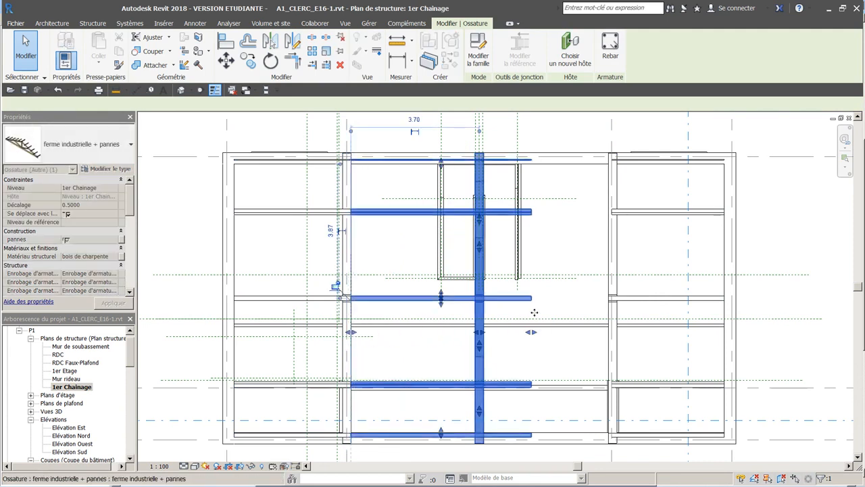
{"action": "left_click_drag", "start_coordinate": [568, 338], "coordinate": [613, 334]}
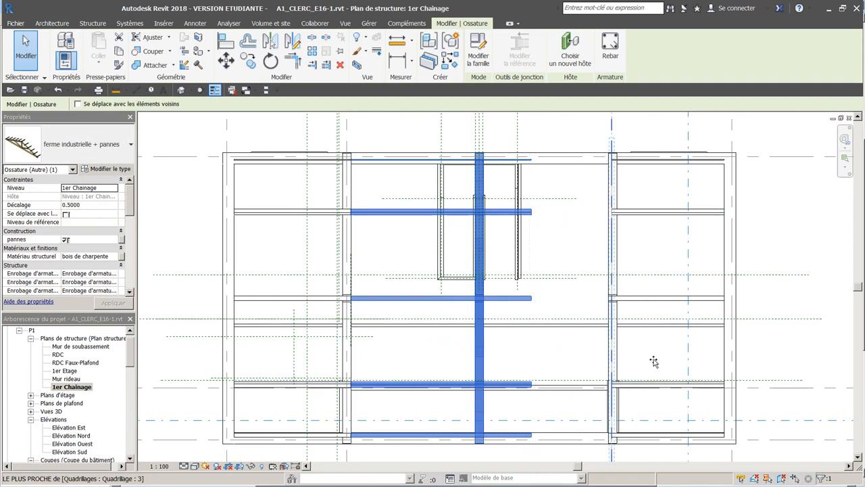
{"action": "left_click", "coordinate": [771, 245]}
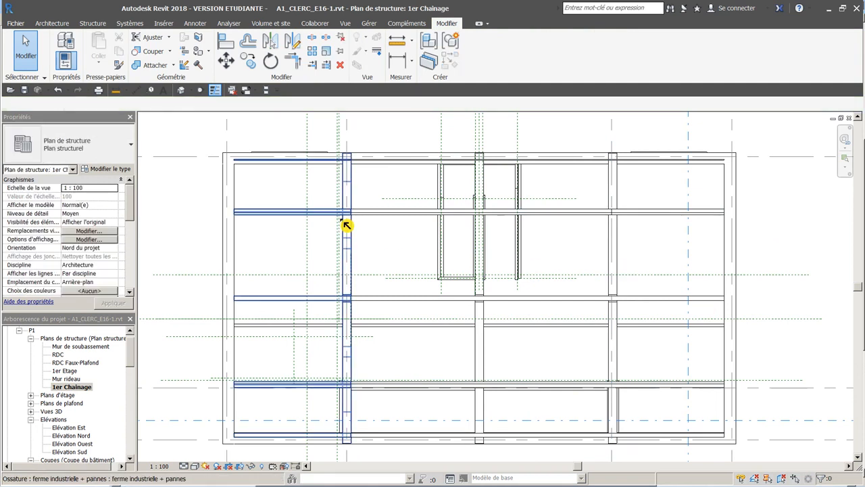
Step: Examine the continuous purlins over the three trusses in 3D from above and the front, finishing in the home view
{"action": "left_click", "coordinate": [189, 92]}
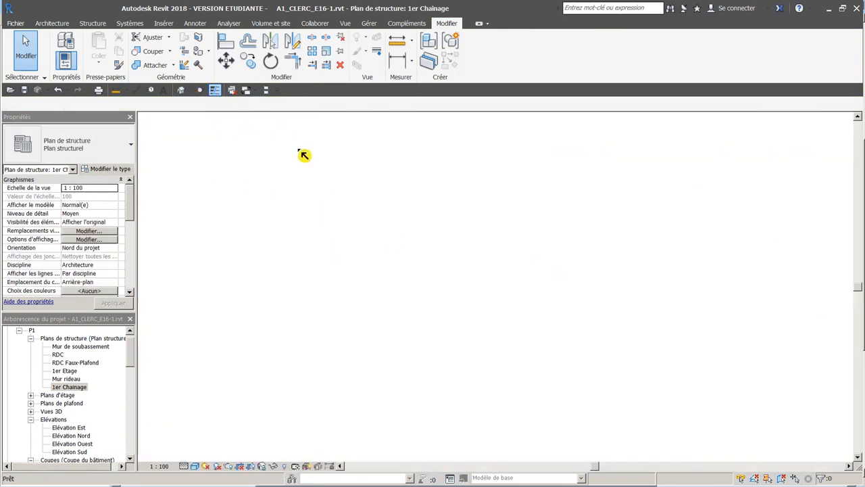
{"action": "middle_click_drag", "start_coordinate": [565, 295], "coordinate": [580, 254], "text": "shift"}
{"action": "middle_click_drag", "start_coordinate": [453, 295], "coordinate": [419, 424], "text": "shift"}
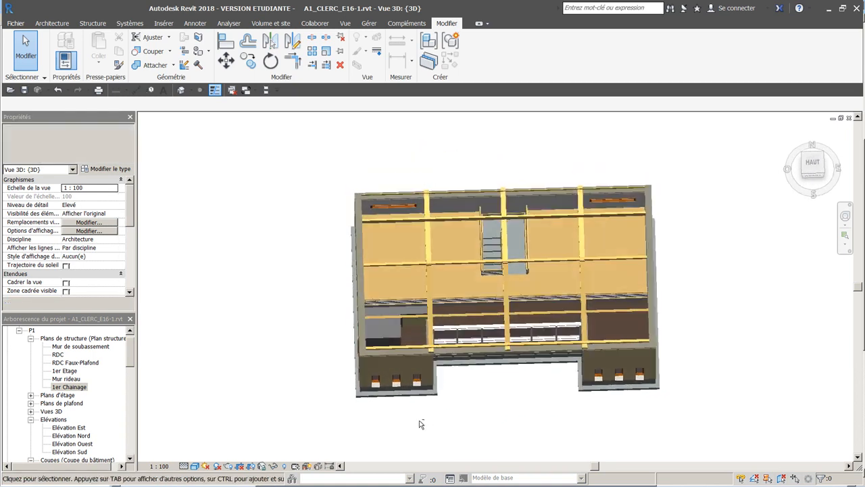
{"action": "middle_click_drag", "start_coordinate": [534, 353], "coordinate": [606, 236], "text": "shift"}
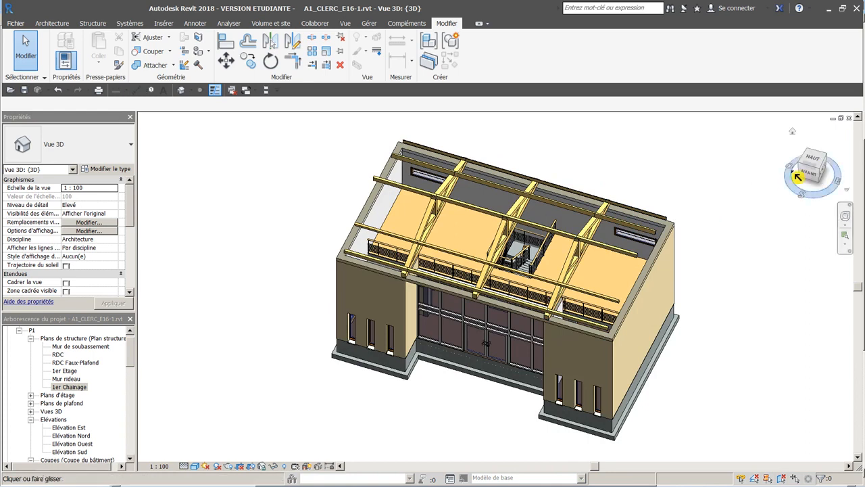
{"action": "left_click", "coordinate": [794, 135]}
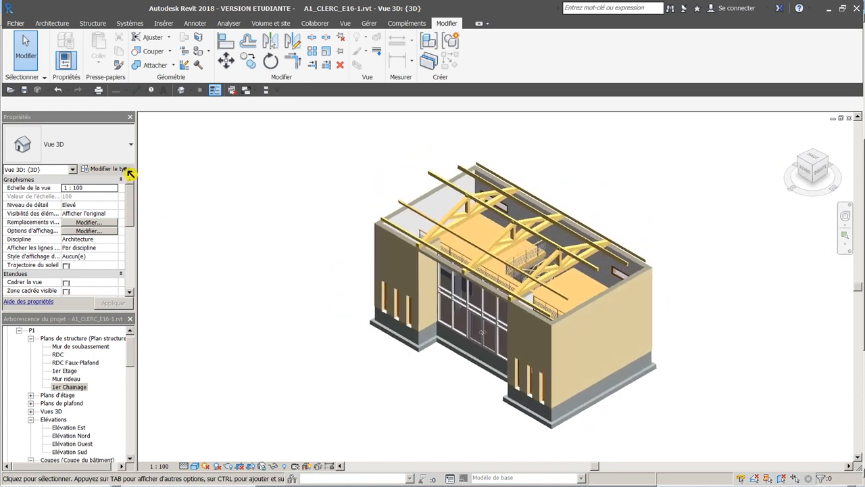